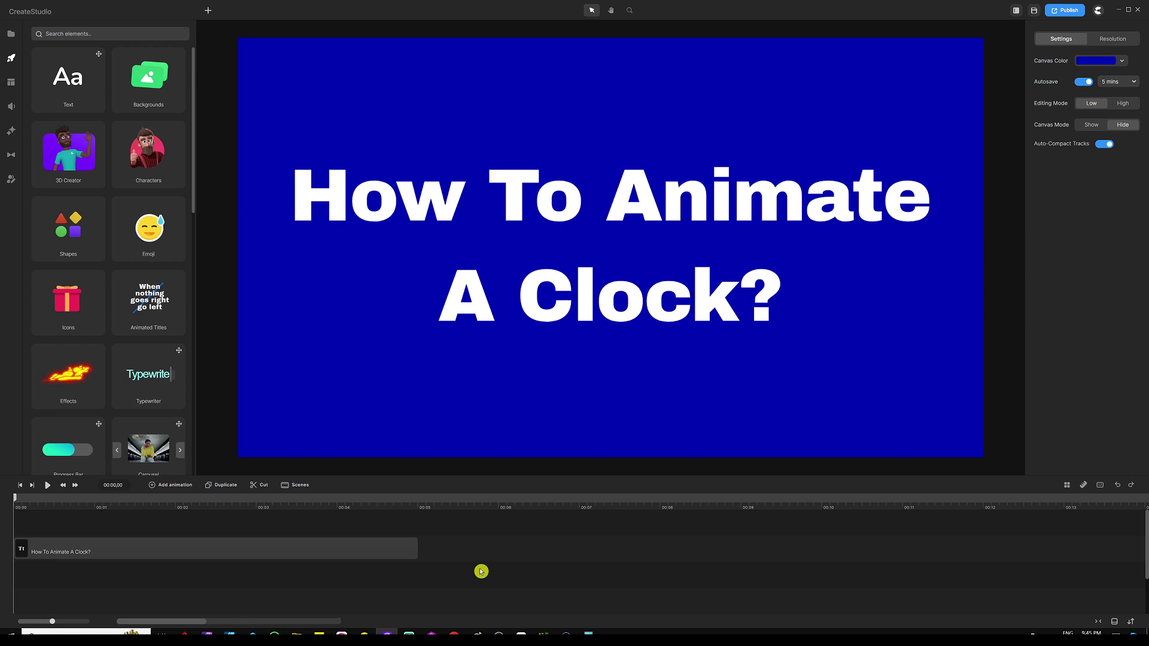
Delete the "How To Animate A Clock?" title layer and paste the copied circle onto the canvas
click(388, 553)
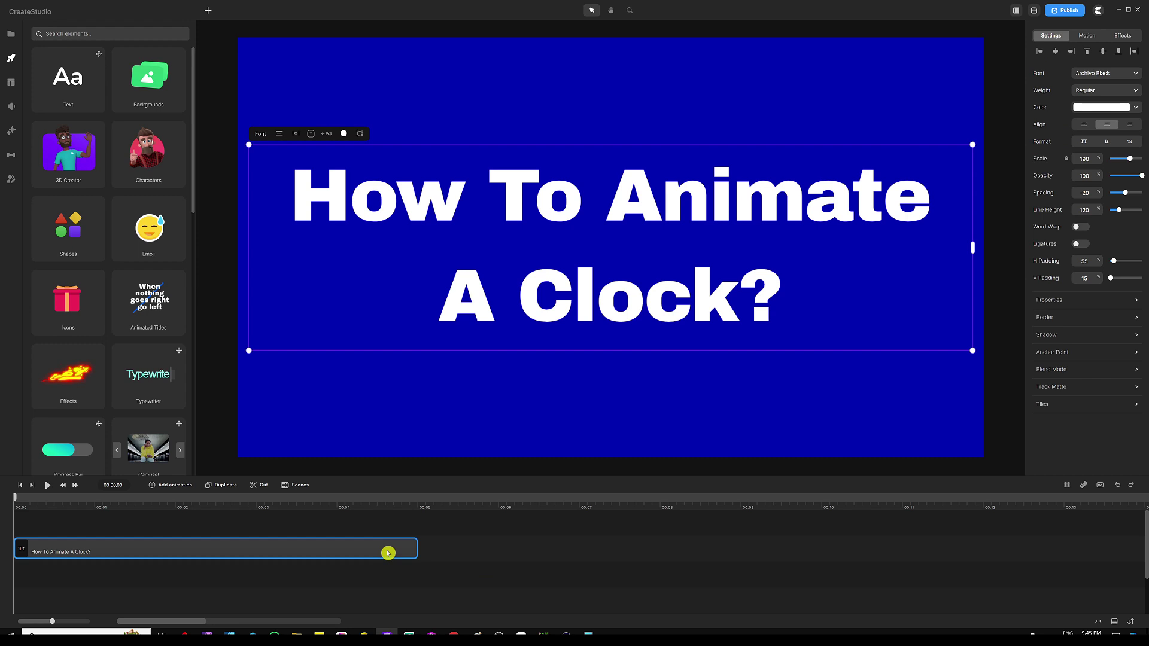
key(Delete)
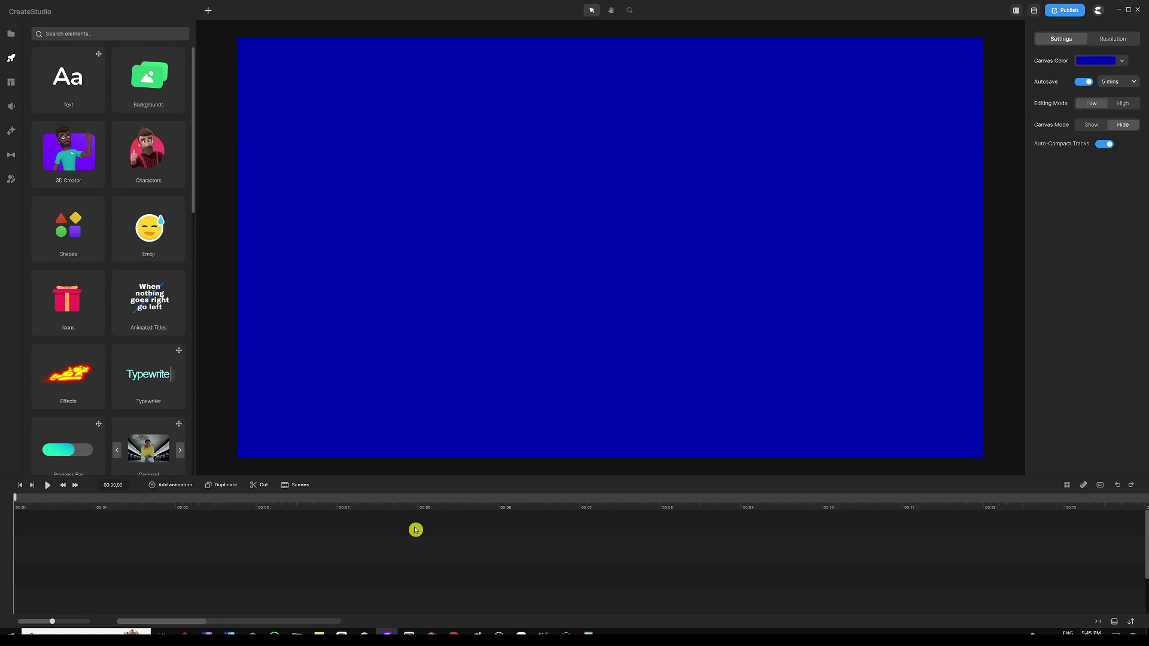
key(ctrl+v)
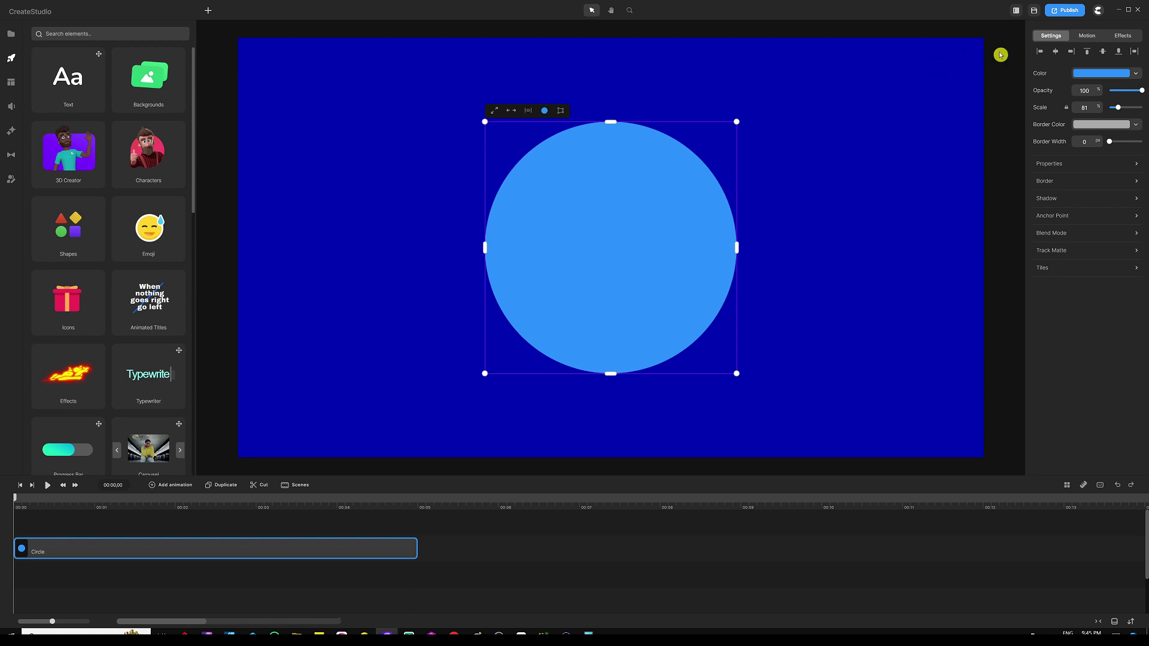
Give the circle a black 000000 fill and a white border 16 px wide
click(1086, 77)
drag(1001, 114, 952, 154)
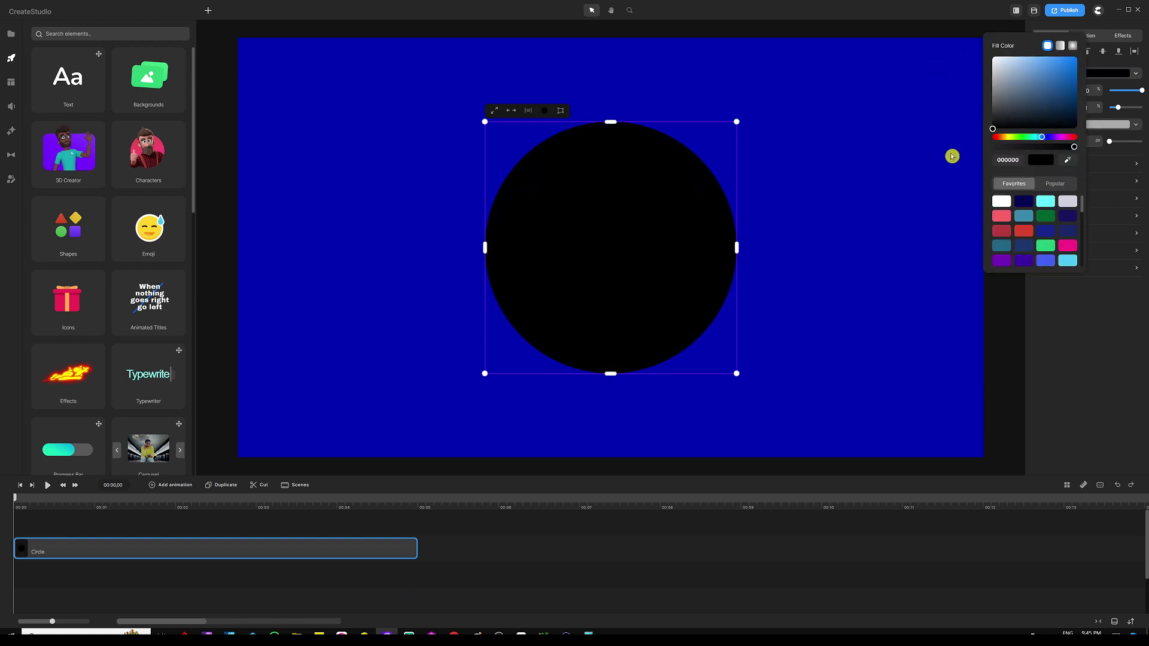
click(1073, 345)
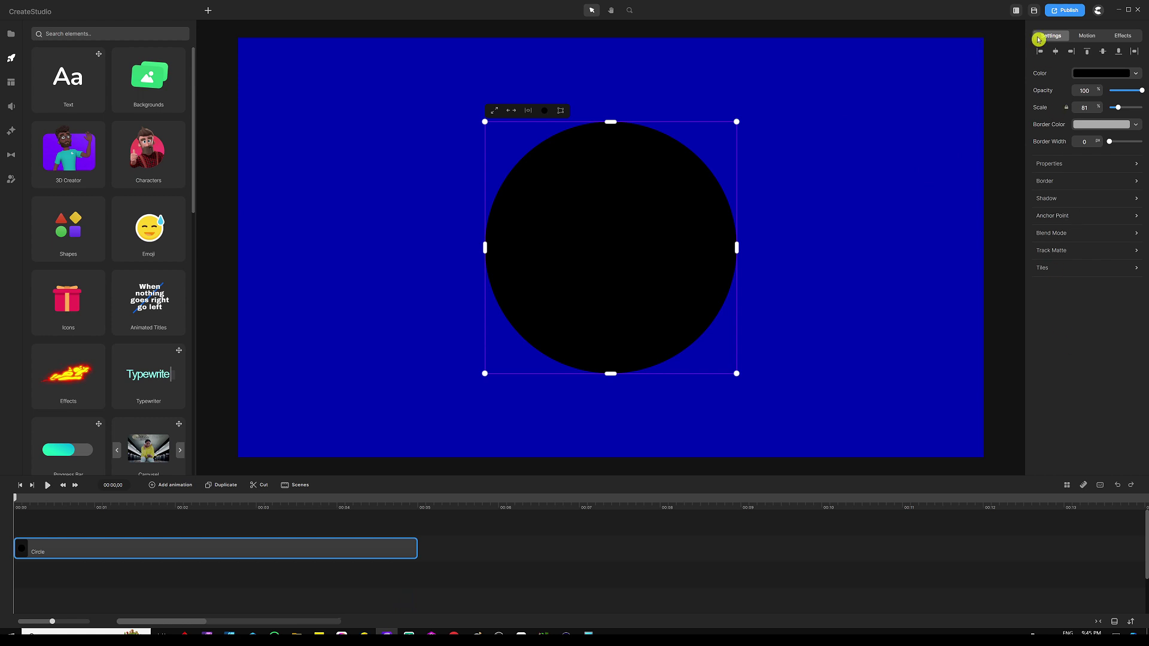
click(1082, 126)
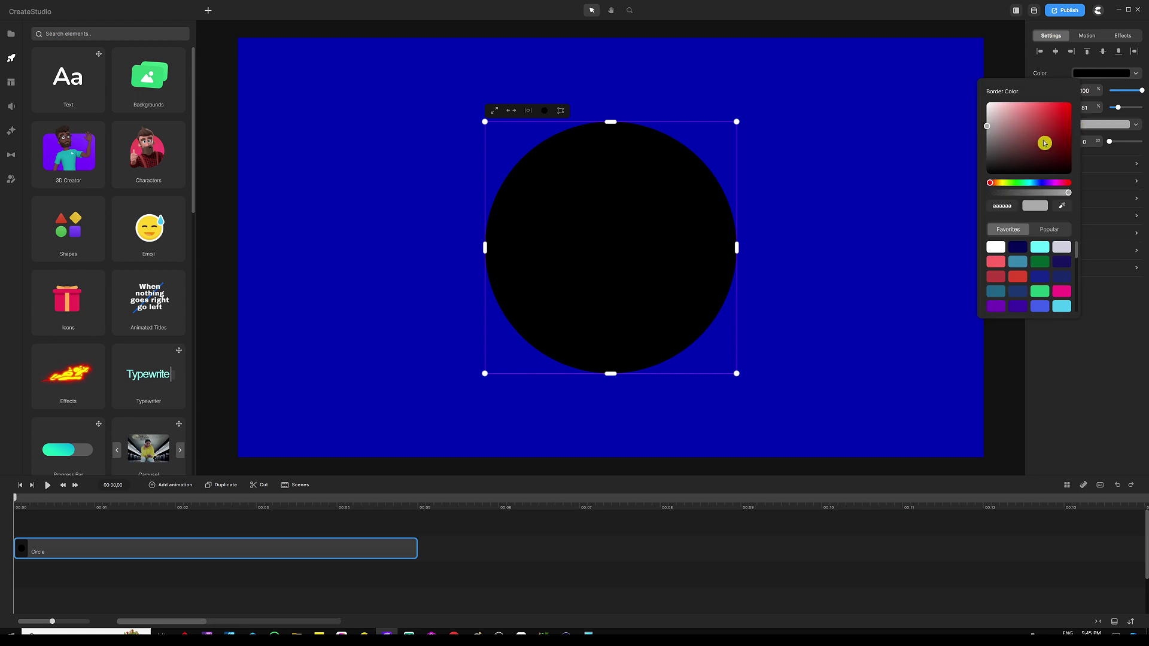
click(1110, 372)
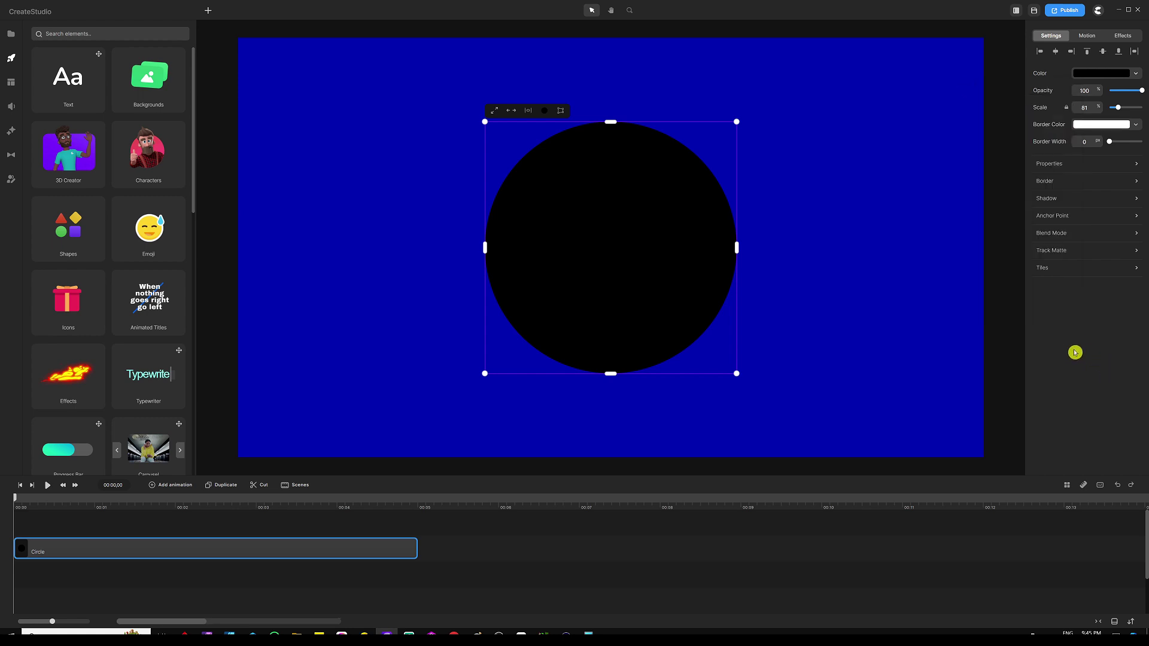
mouse_move(1062, 150)
mouse_down()
mouse_move(1082, 144)
mouse_move(1073, 151)
mouse_up()
click(1076, 144)
text(6)
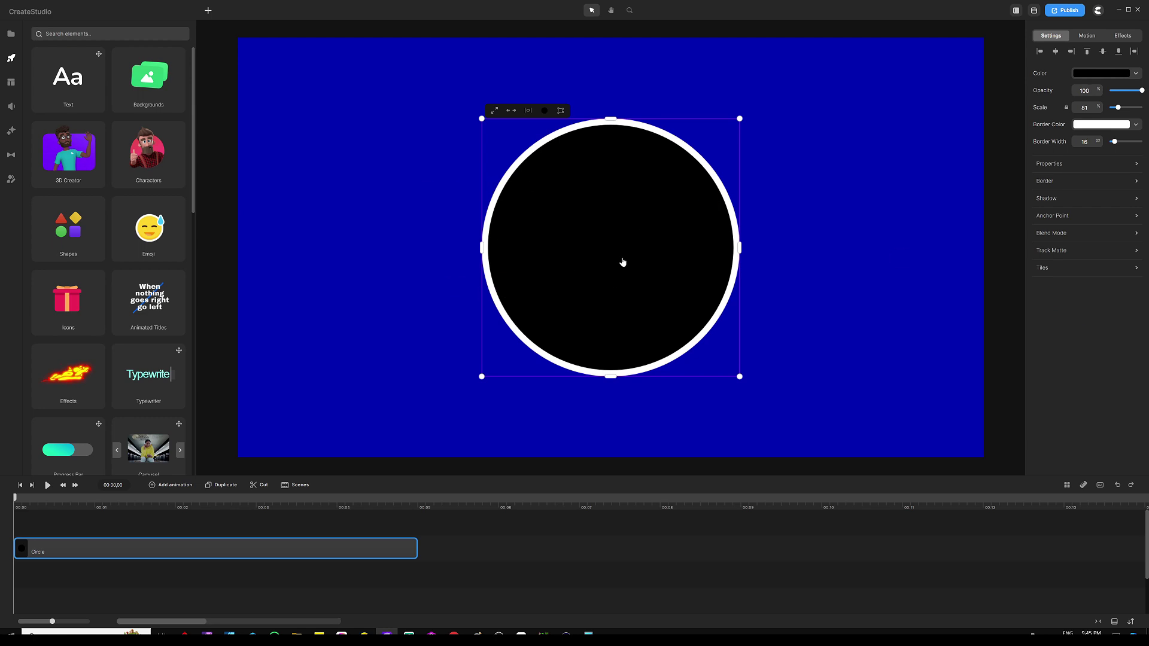
Paste a second circle over the black one and make its fill color fully transparent
click(482, 514)
click(395, 524)
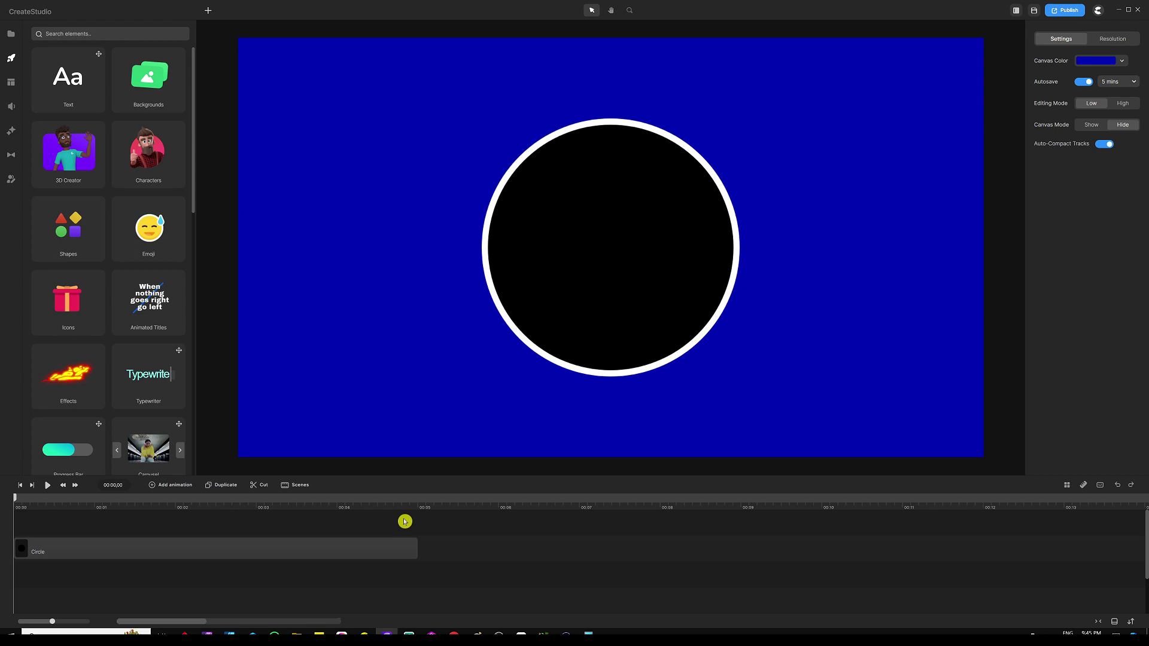
key(ctrl+v)
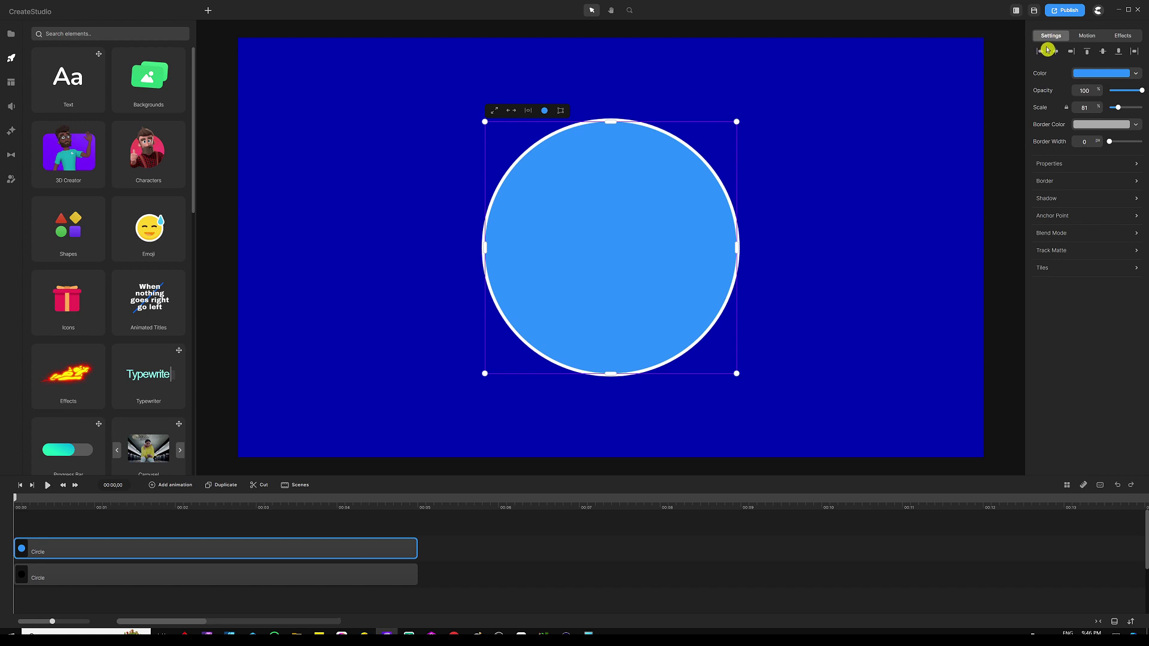
click(1077, 76)
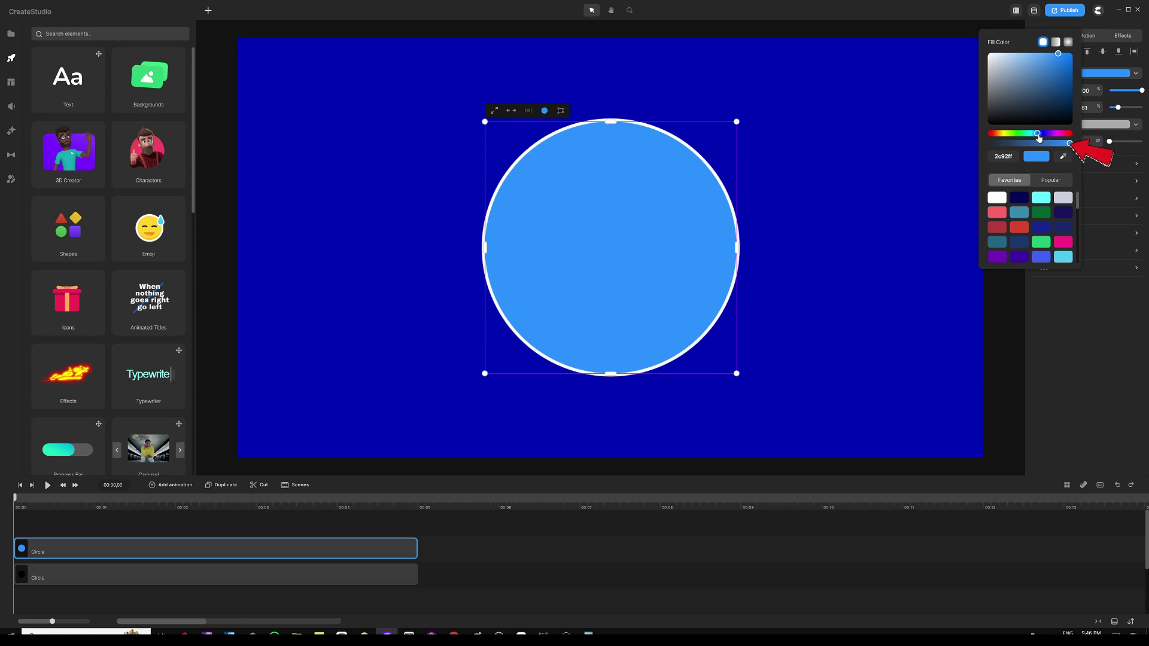
drag(1070, 143, 975, 147)
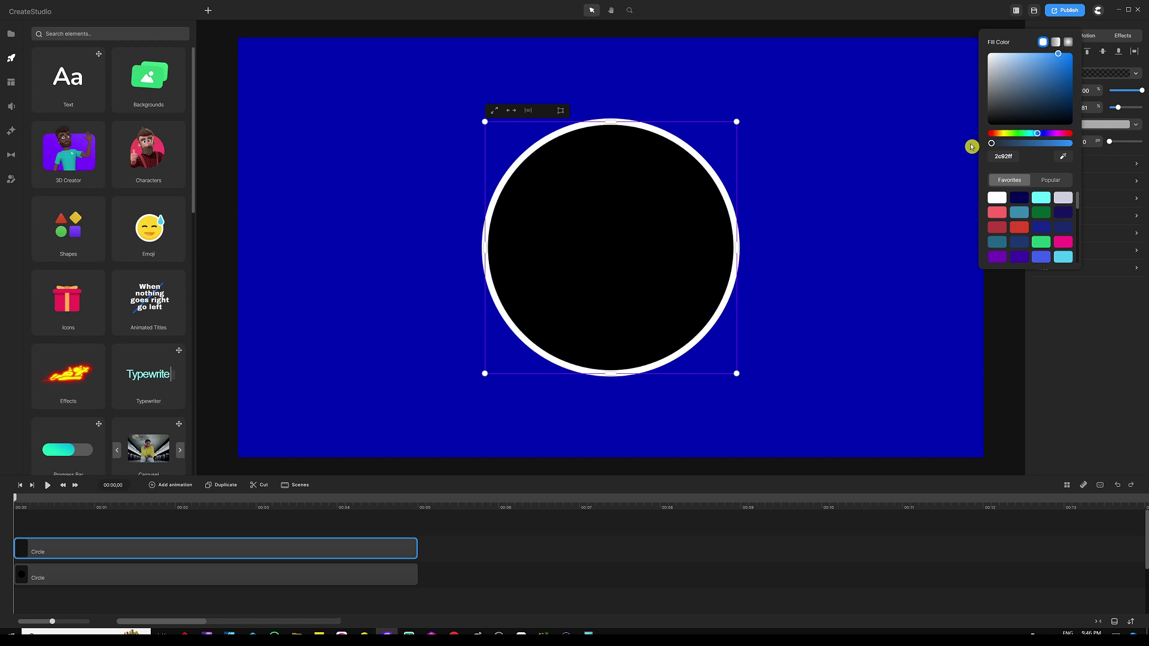
click(1107, 318)
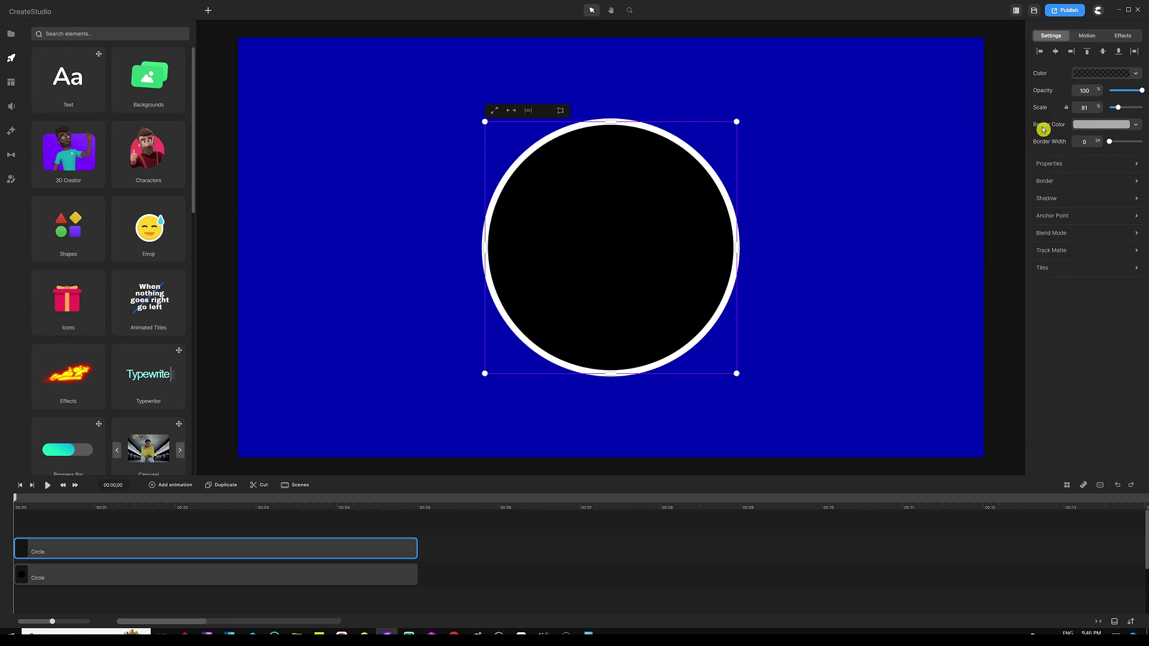
Give the transparent circle a white border 5 px wide and scale it to 69%
click(1088, 129)
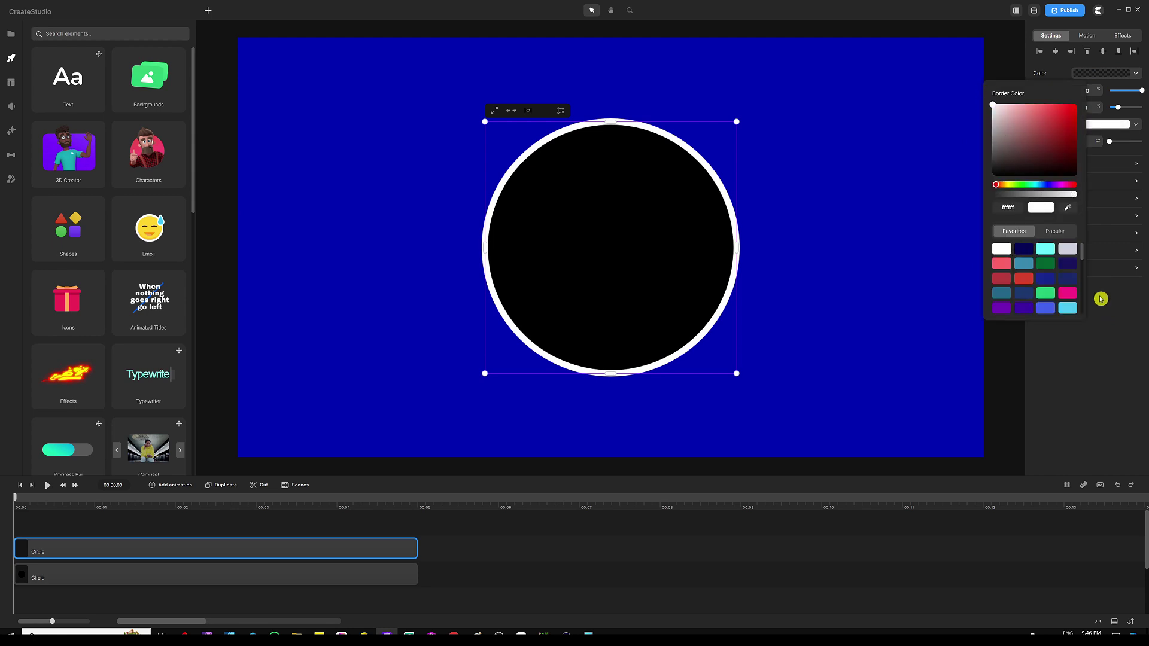
click(1114, 336)
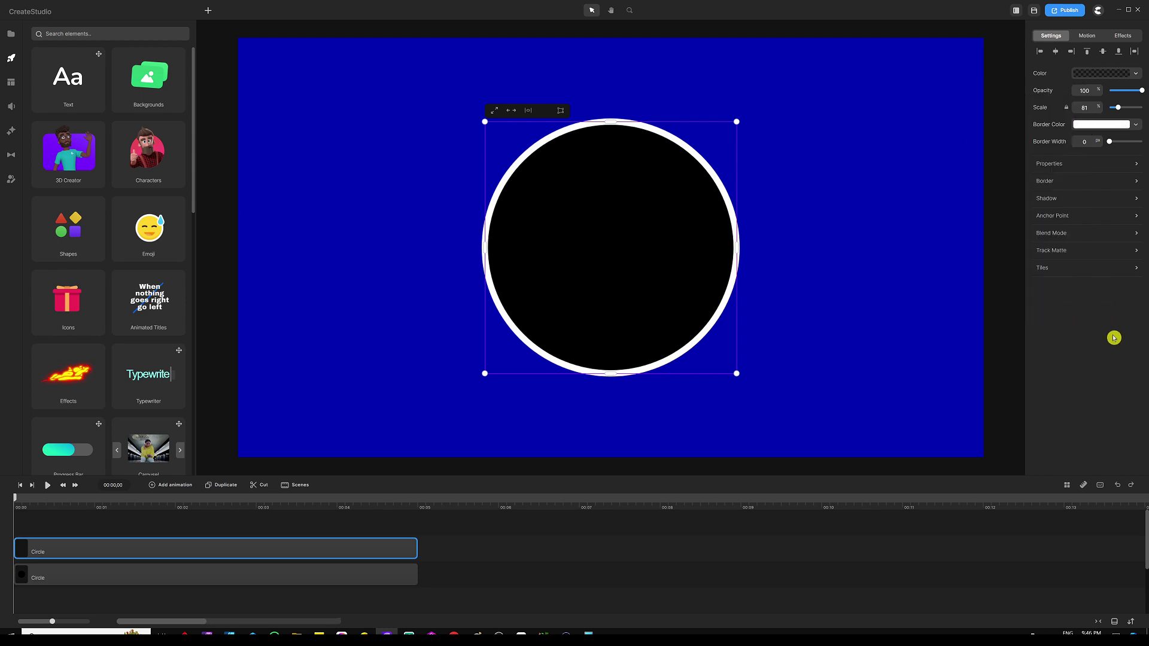
click(1075, 143)
text(5)
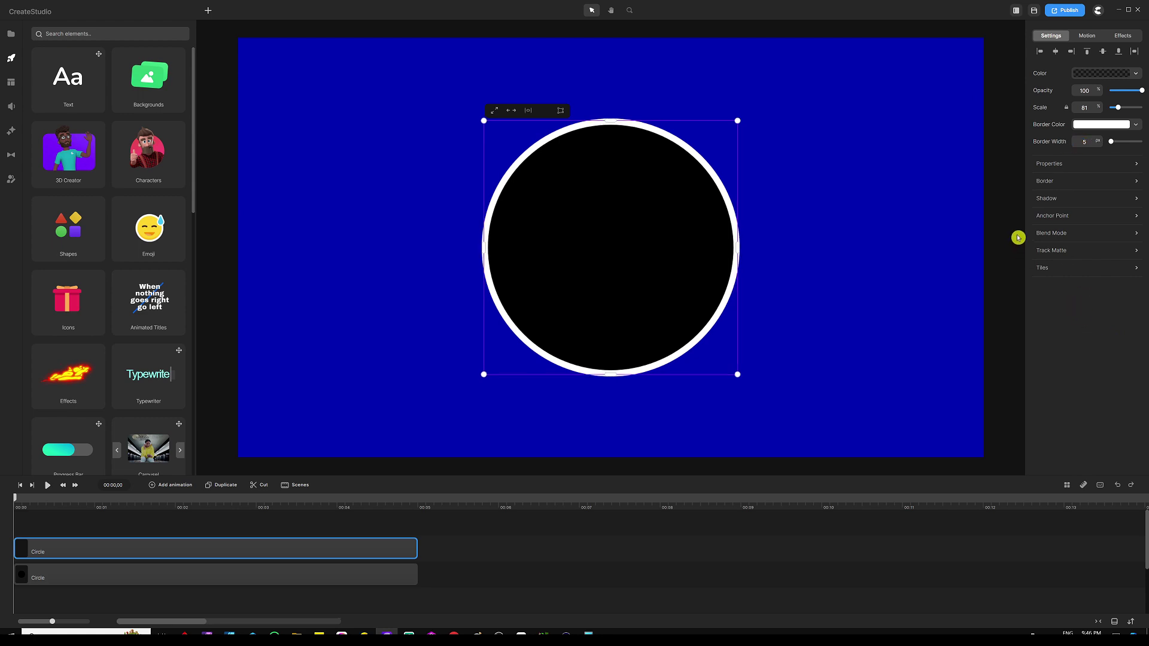
double_click(1085, 108)
text(70)
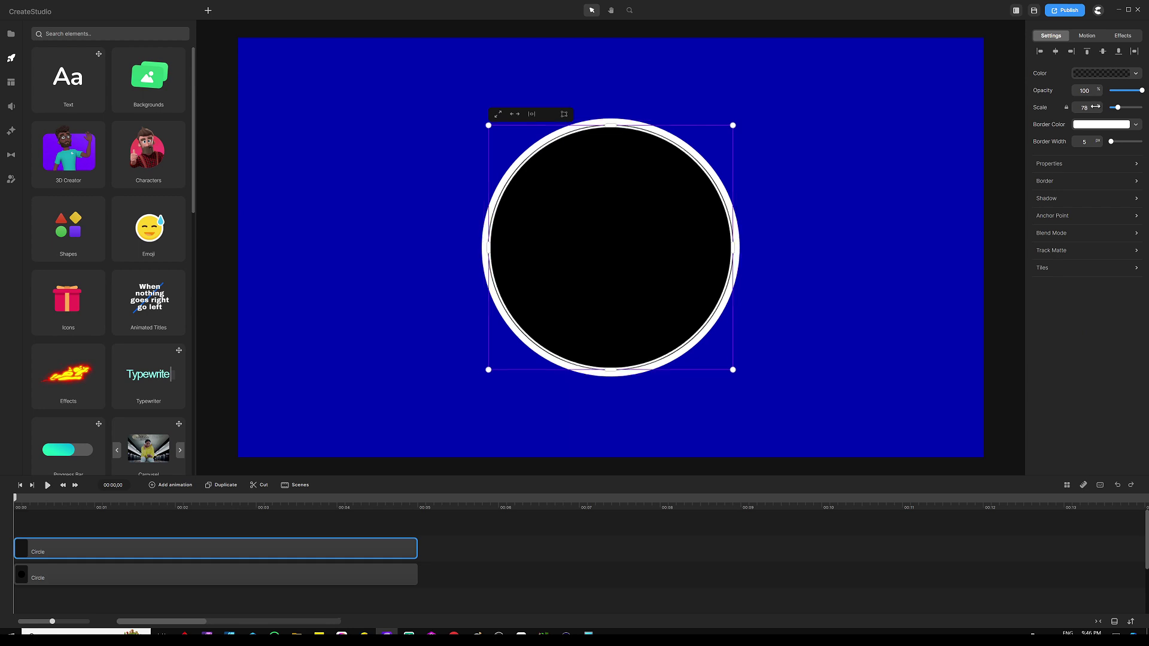
key(Down)
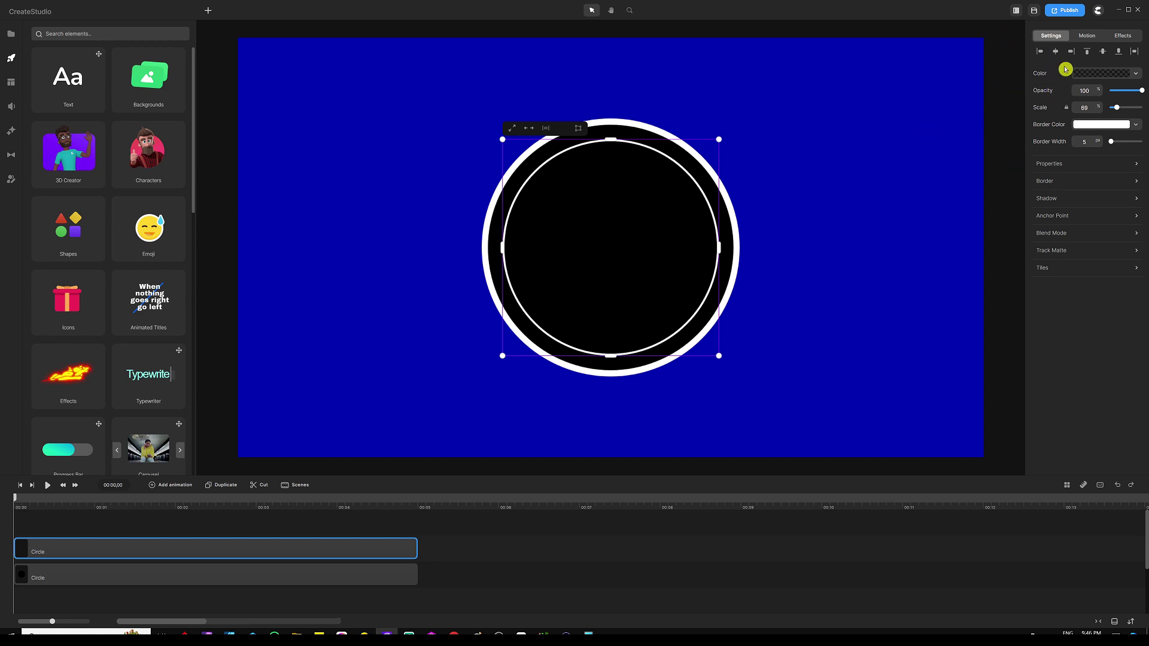
Give the inner circle's border a 138 px dash and rotate the circle slightly counterclockwise
click(1044, 180)
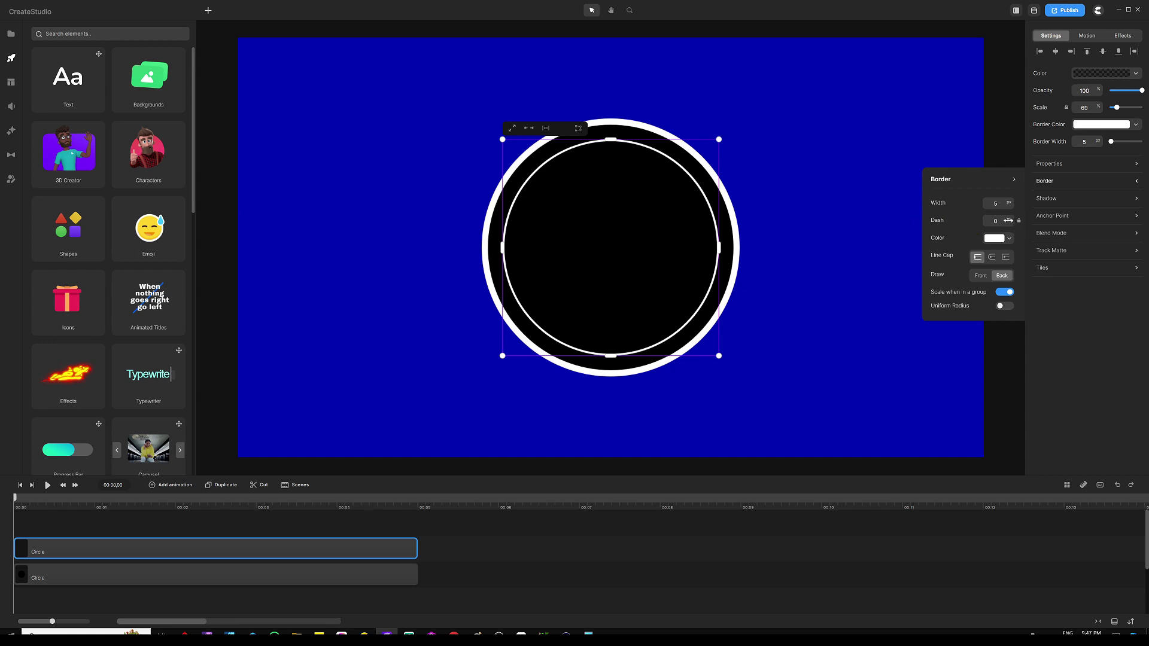
drag(1008, 221, 1122, 213)
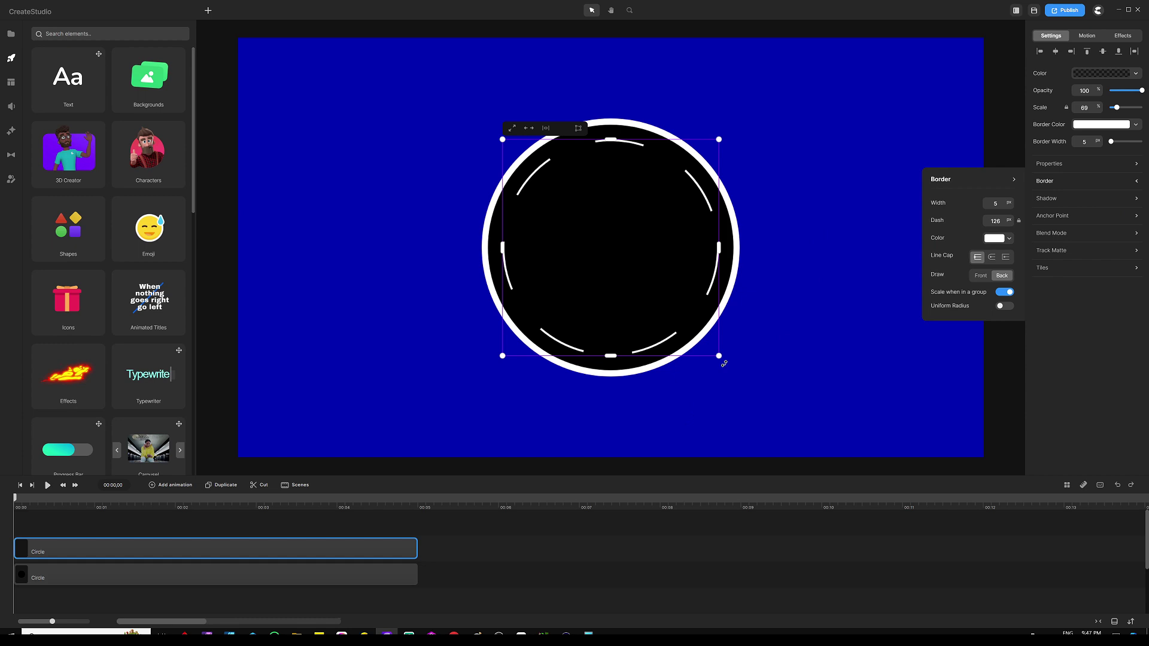
drag(724, 362, 740, 349)
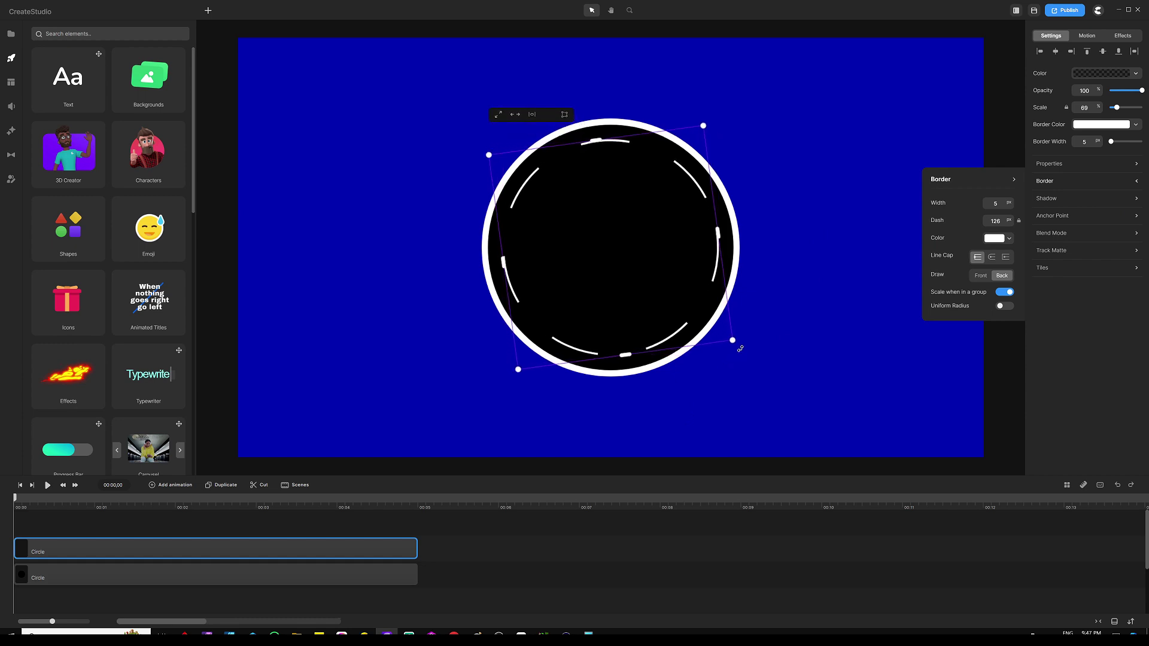
drag(740, 349, 743, 344)
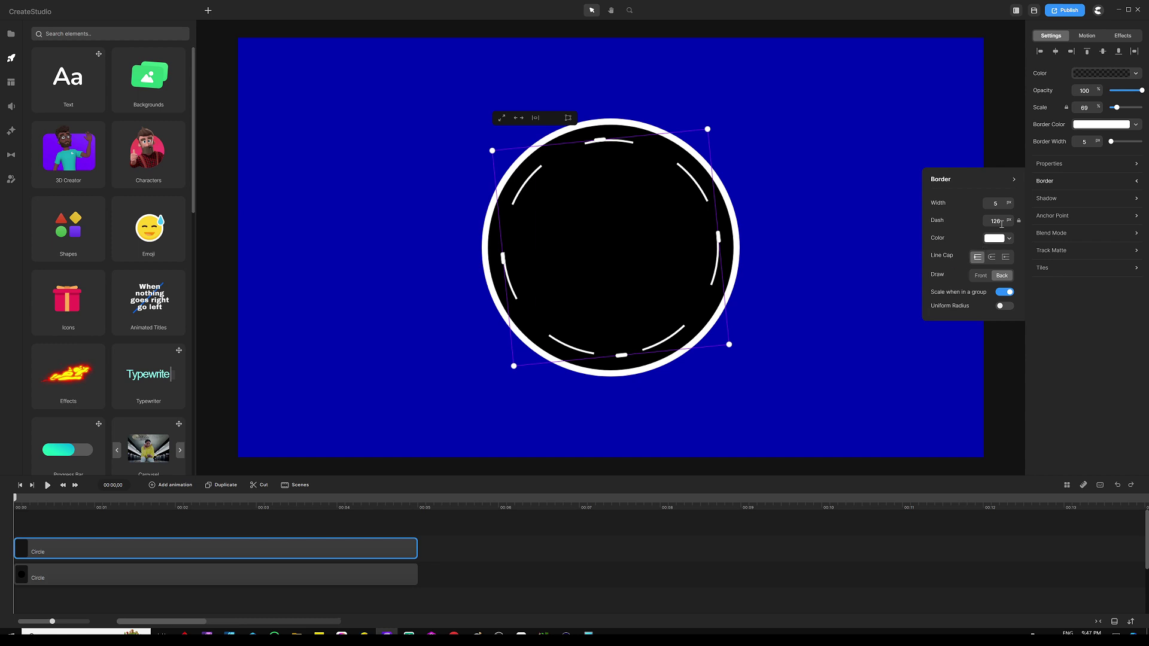
mouse_move(1008, 221)
mouse_down()
mouse_move(987, 223)
mouse_move(1052, 220)
mouse_move(1021, 223)
mouse_up()
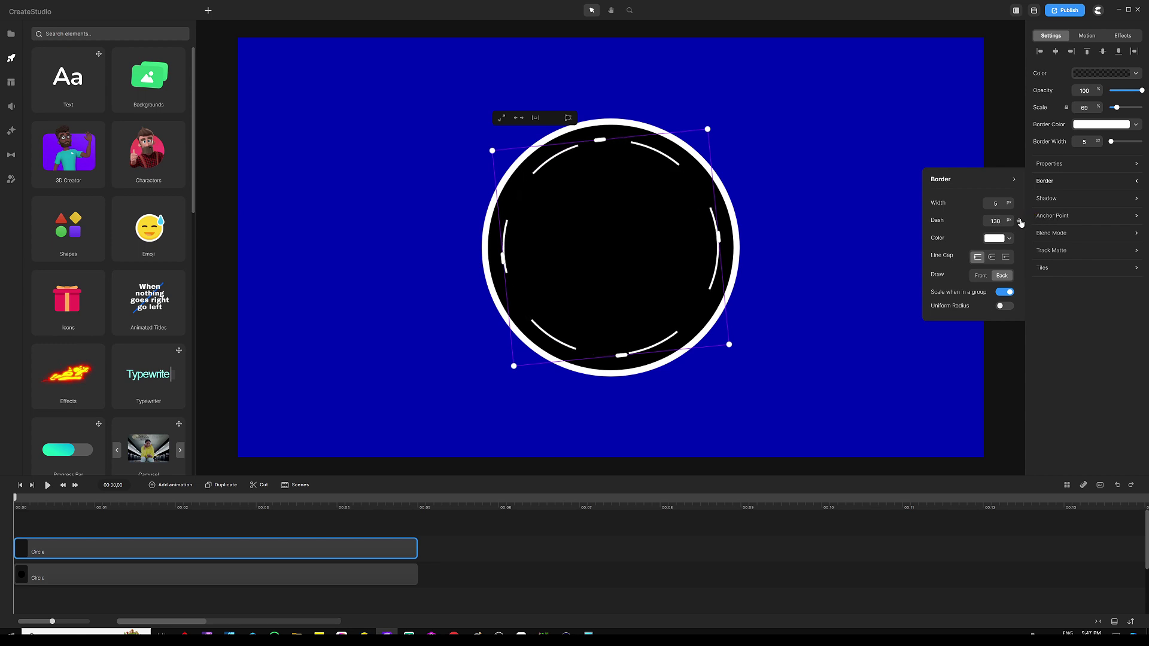
click(554, 599)
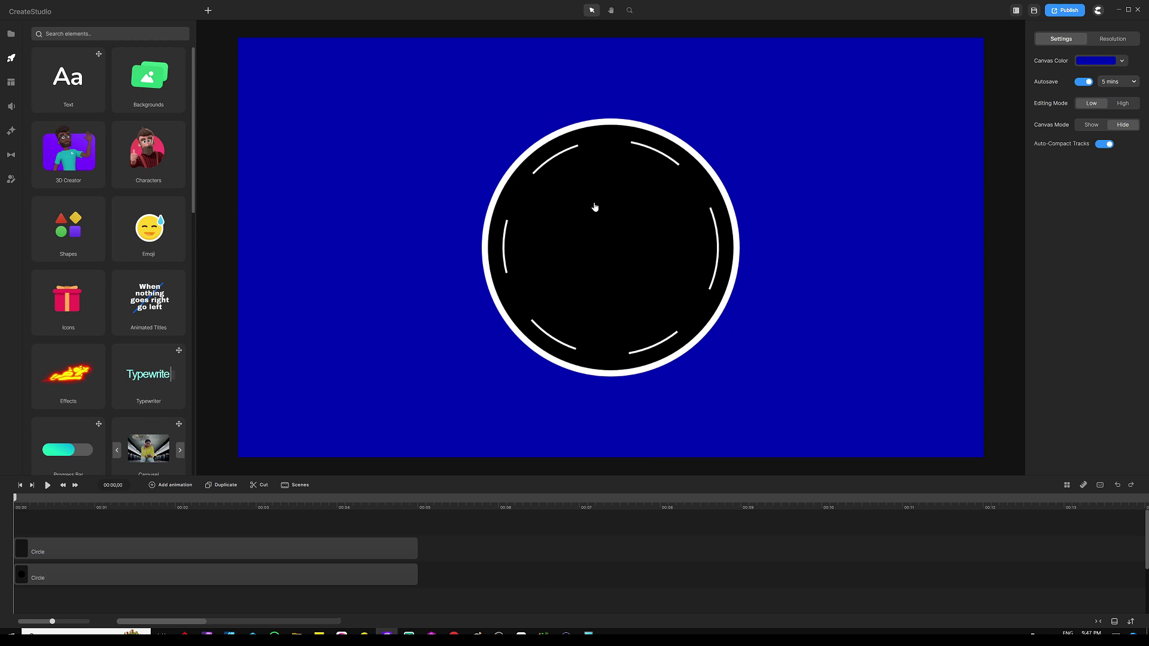
Set the inner circle's border dash to 108 px and rotate it further counterclockwise to center a dash at the top
click(293, 552)
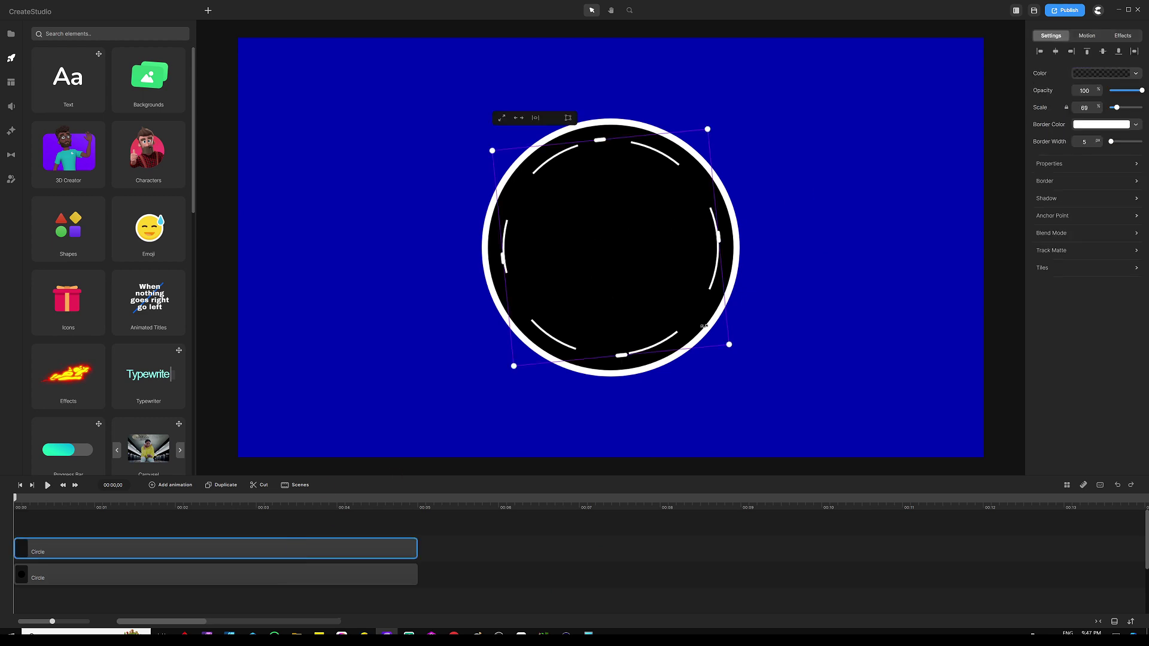
click(1048, 182)
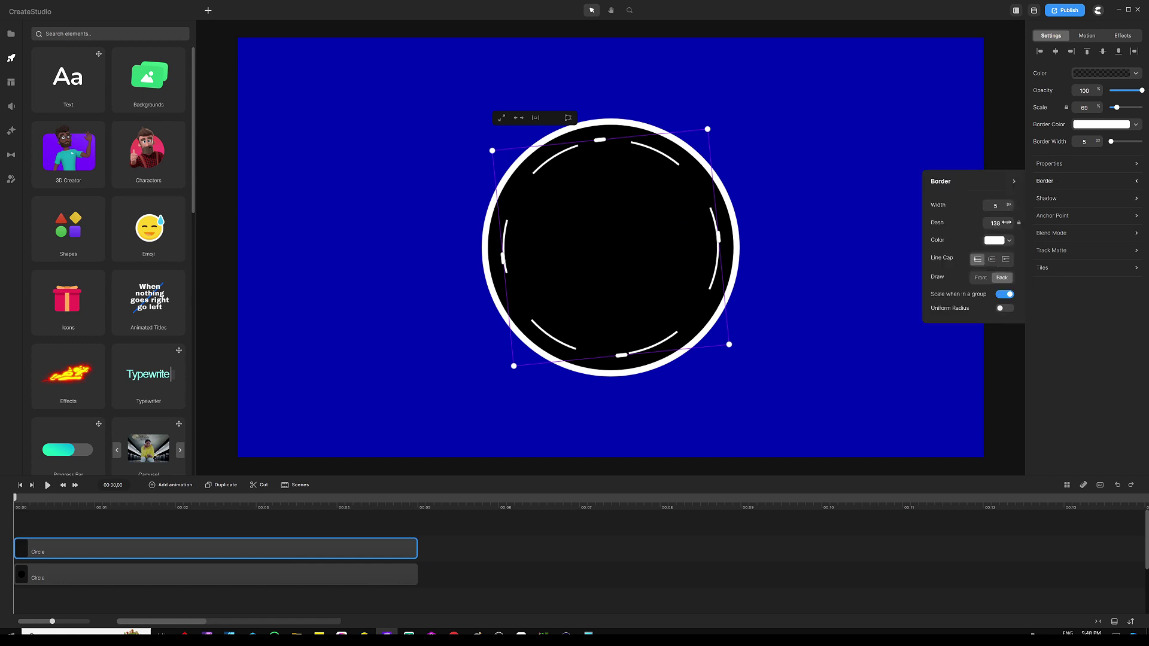
drag(1003, 223, 982, 227)
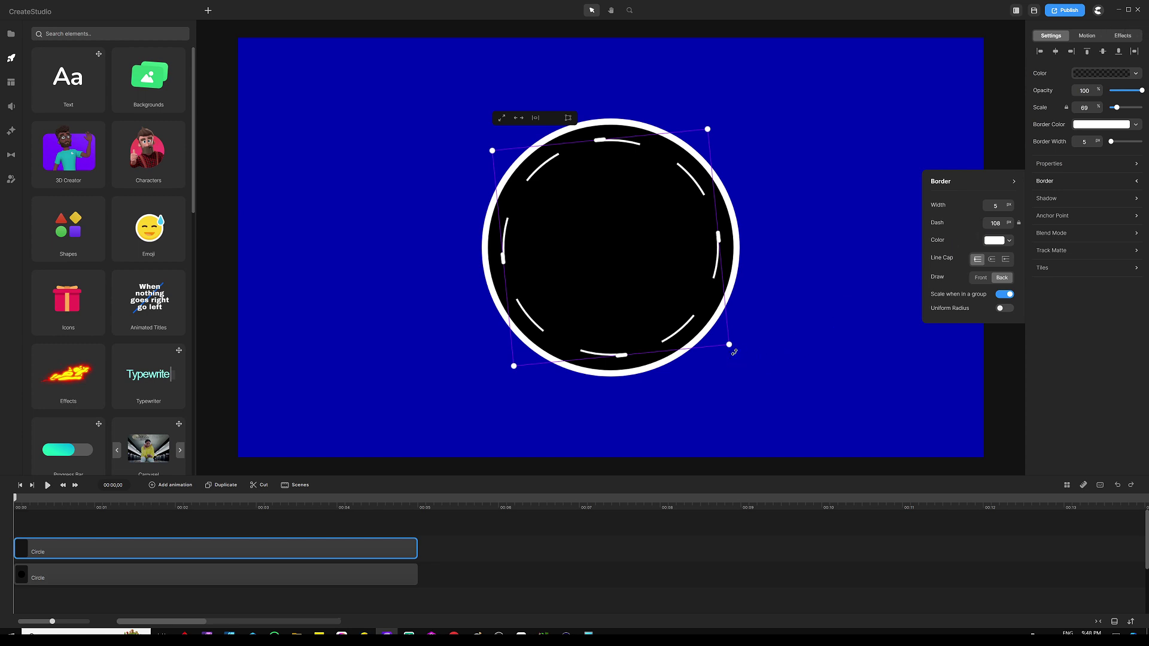
drag(735, 351, 749, 339)
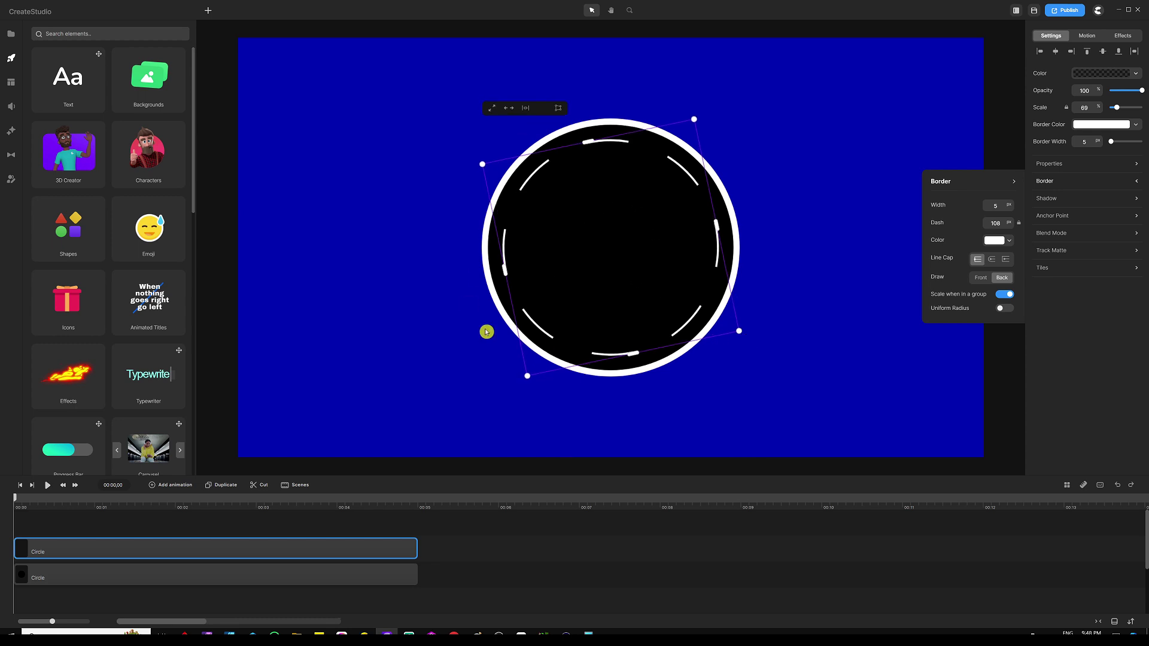
click(275, 526)
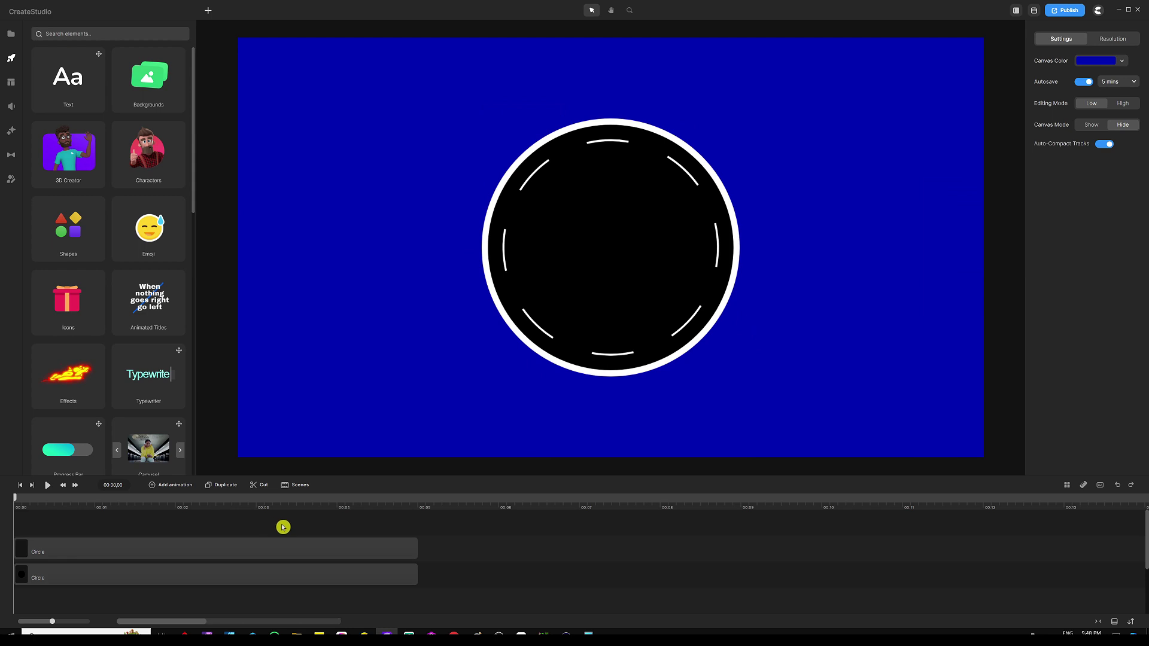
Extend both circle layers to about 01:00 on the timeline and place the playhead at their end
drag(414, 477, 415, 419)
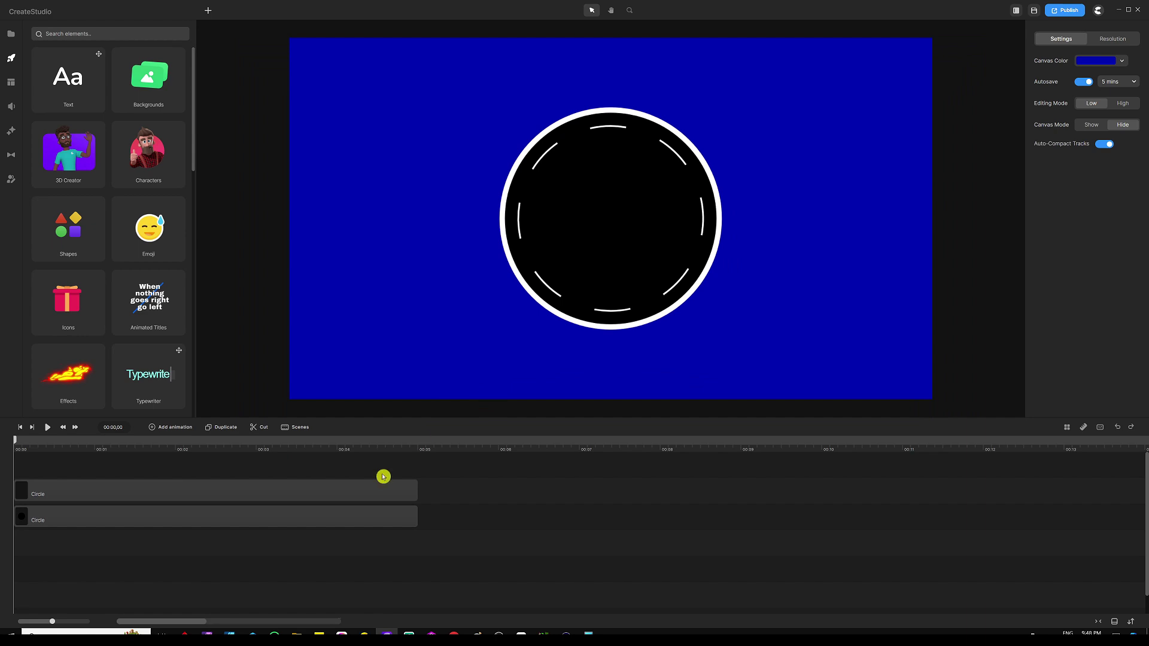
scroll(393, 449, down, 5)
scroll(248, 449, down, 1)
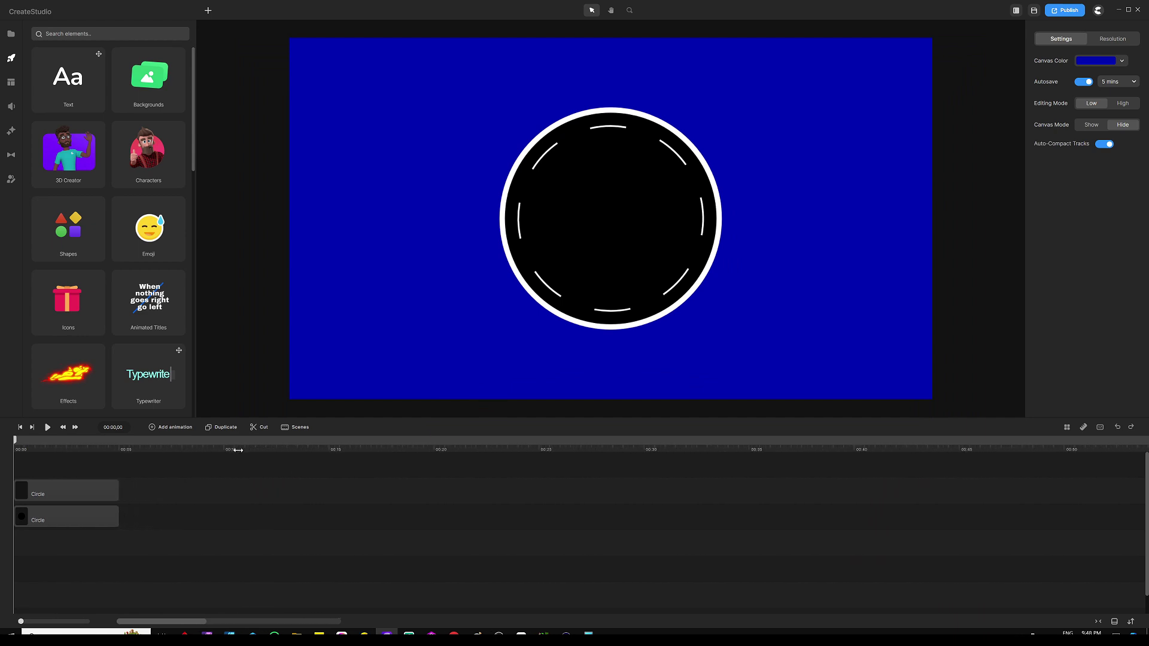
drag(136, 457, 99, 544)
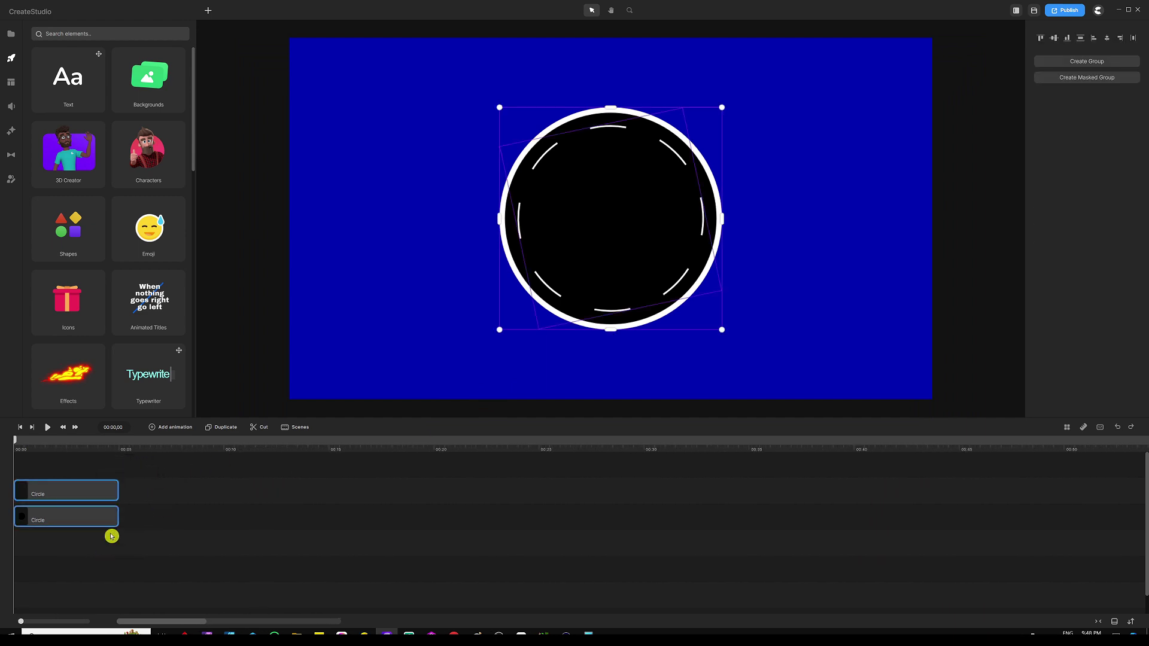
drag(115, 488, 1021, 462)
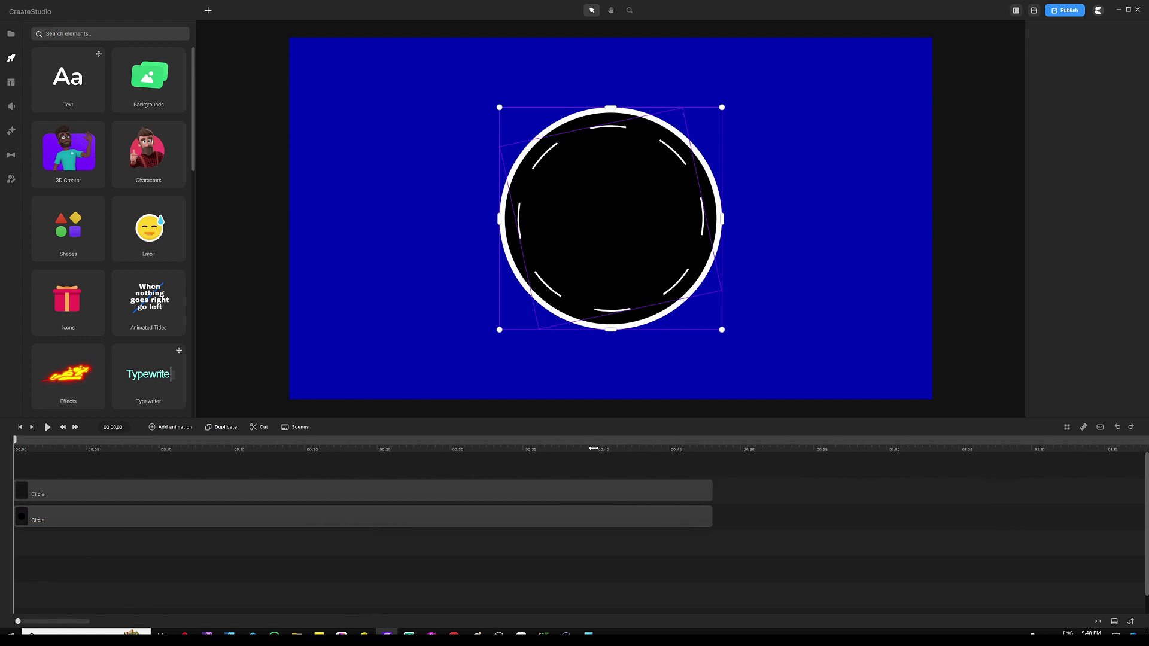
drag(729, 472, 659, 569)
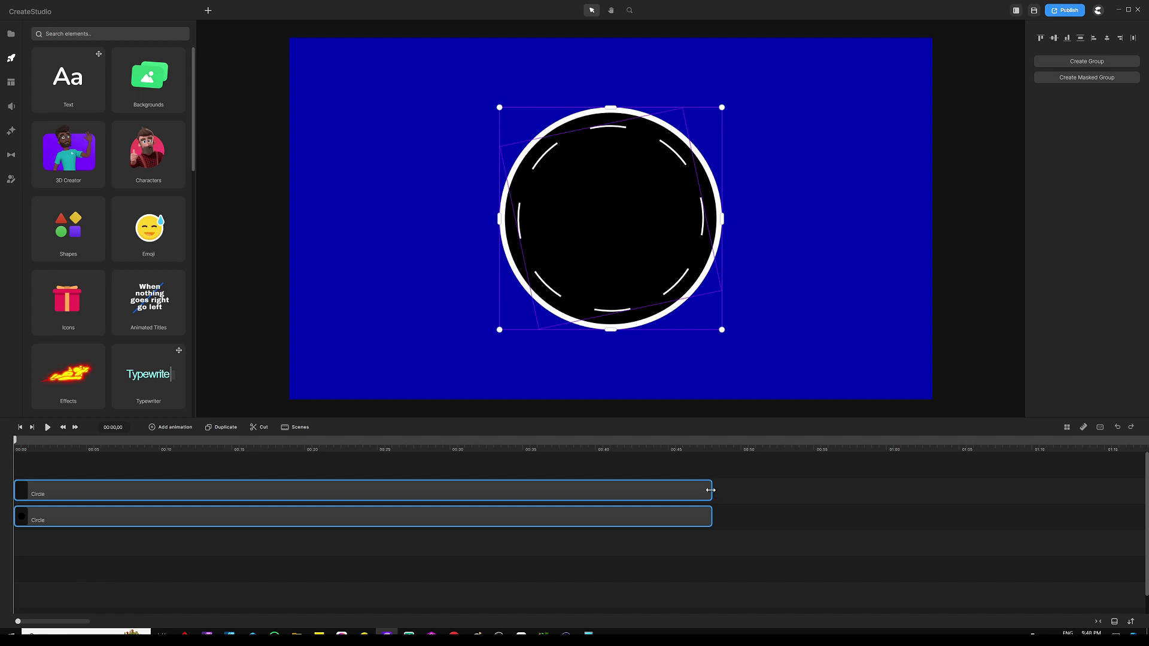
drag(716, 492, 892, 478)
click(893, 444)
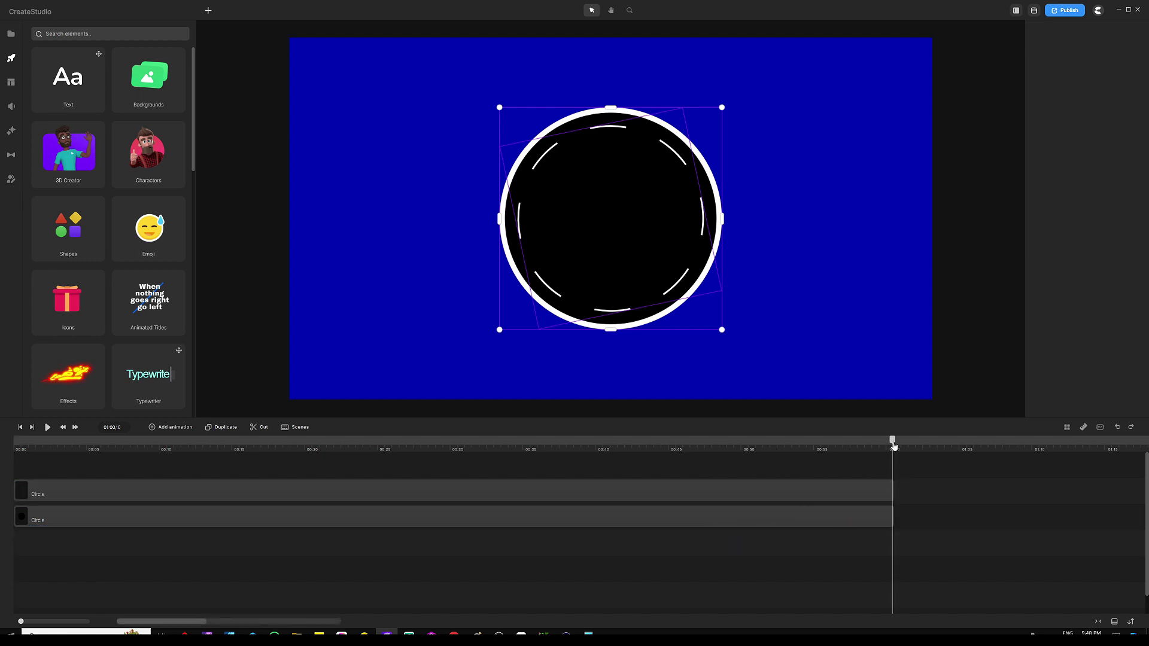
Move the playhead back to exactly 01:00,00 and trim both circle layers to end there
click(61, 429)
click(61, 428)
click(61, 429)
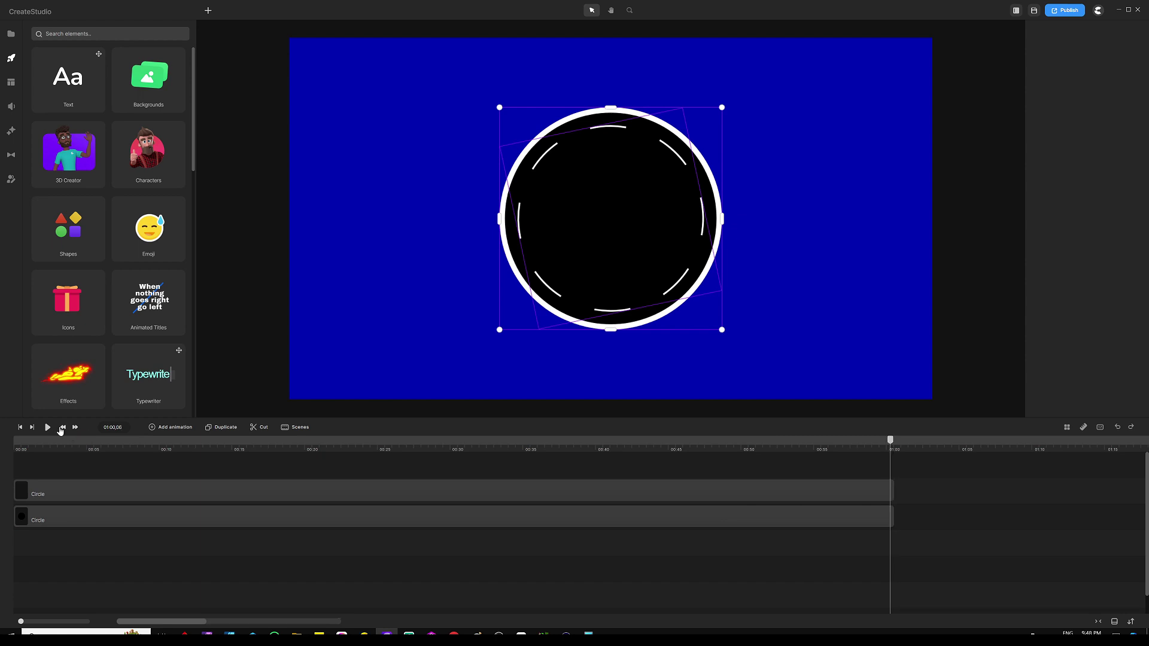
click(61, 428)
click(61, 428)
click(61, 428)
click(61, 429)
click(61, 428)
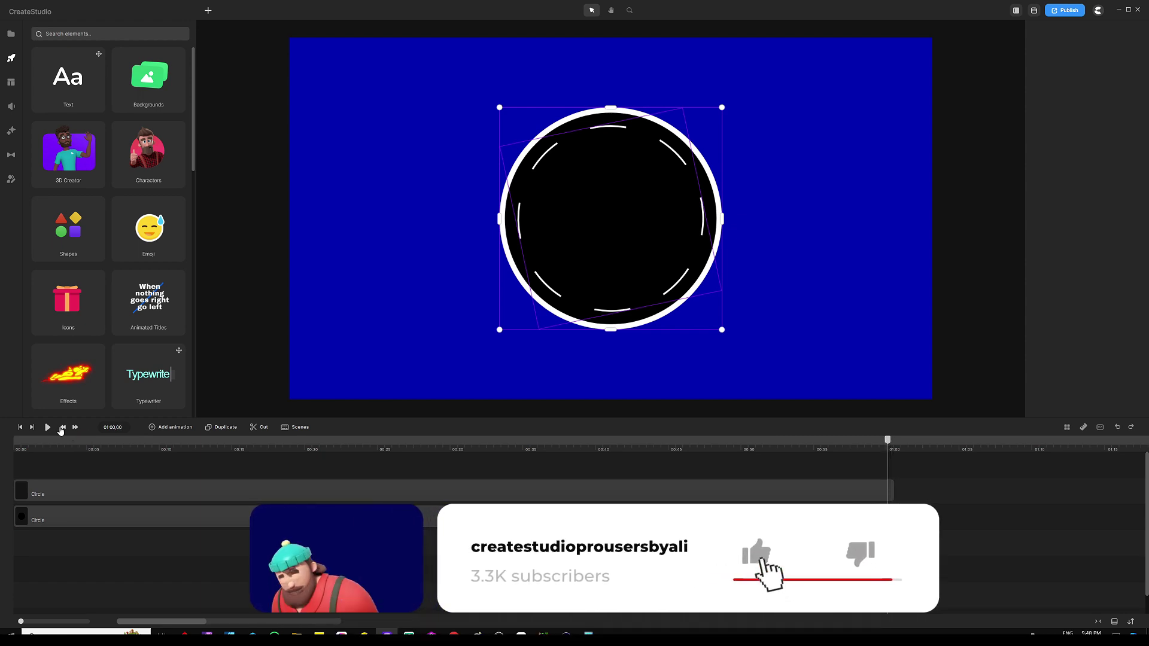
click(883, 474)
mouse_move(883, 474)
mouse_down()
mouse_move(891, 513)
mouse_move(887, 490)
mouse_up()
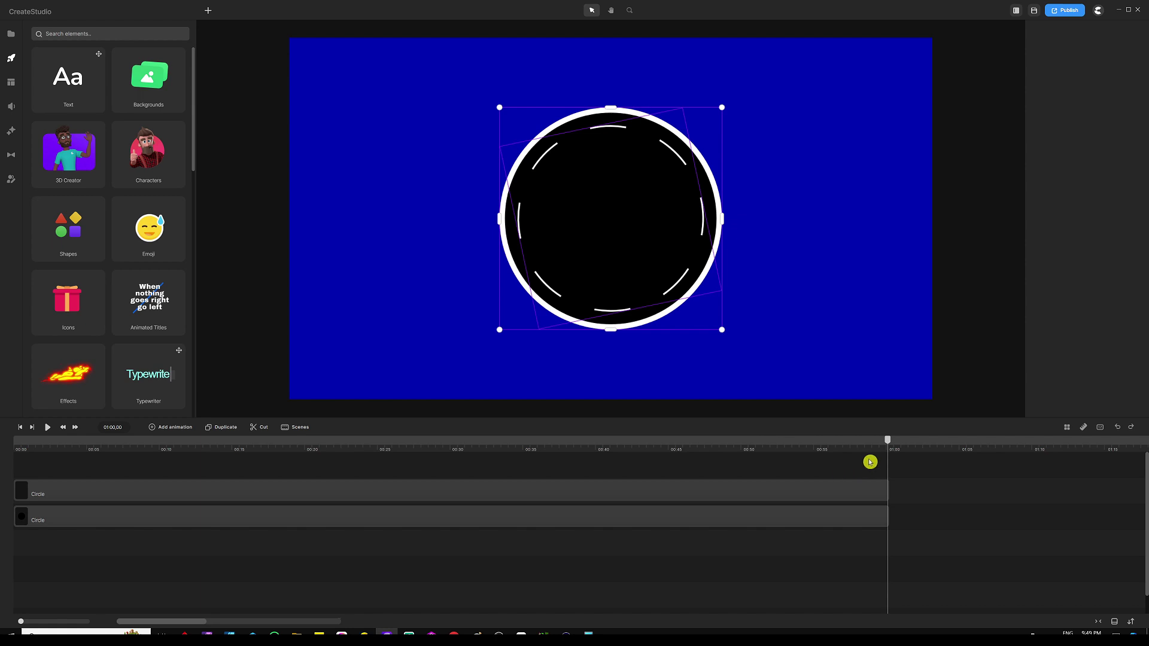
Add a rounded rectangle at the start of the timeline and fill it white (ffffff)
drag(890, 442, 9, 430)
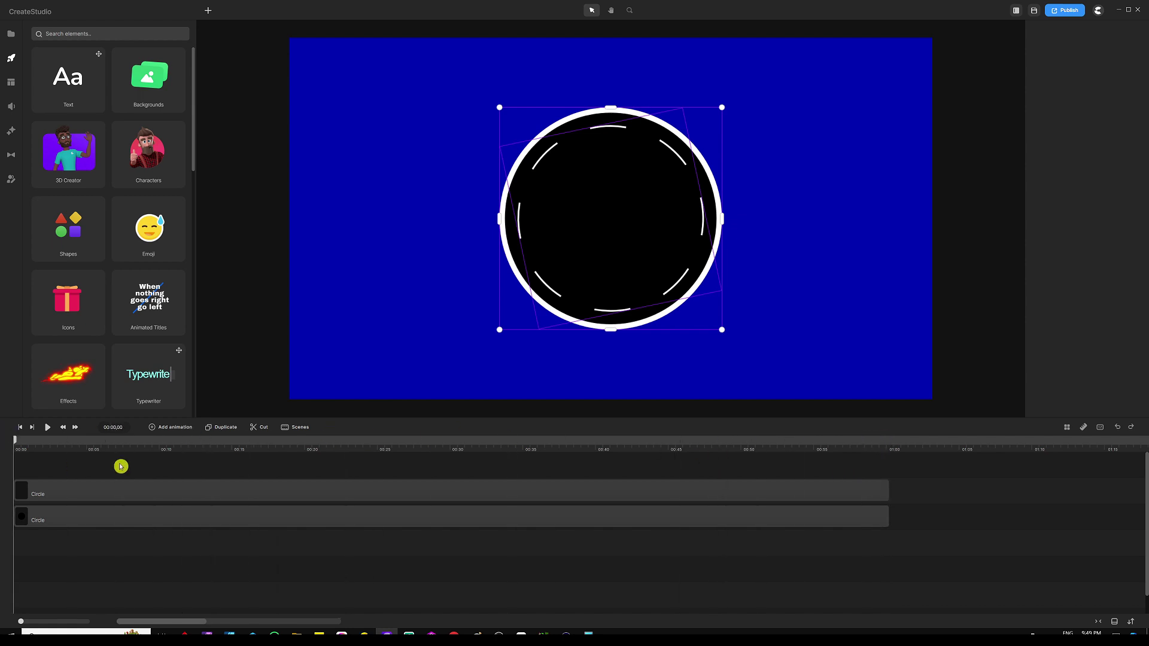
click(144, 468)
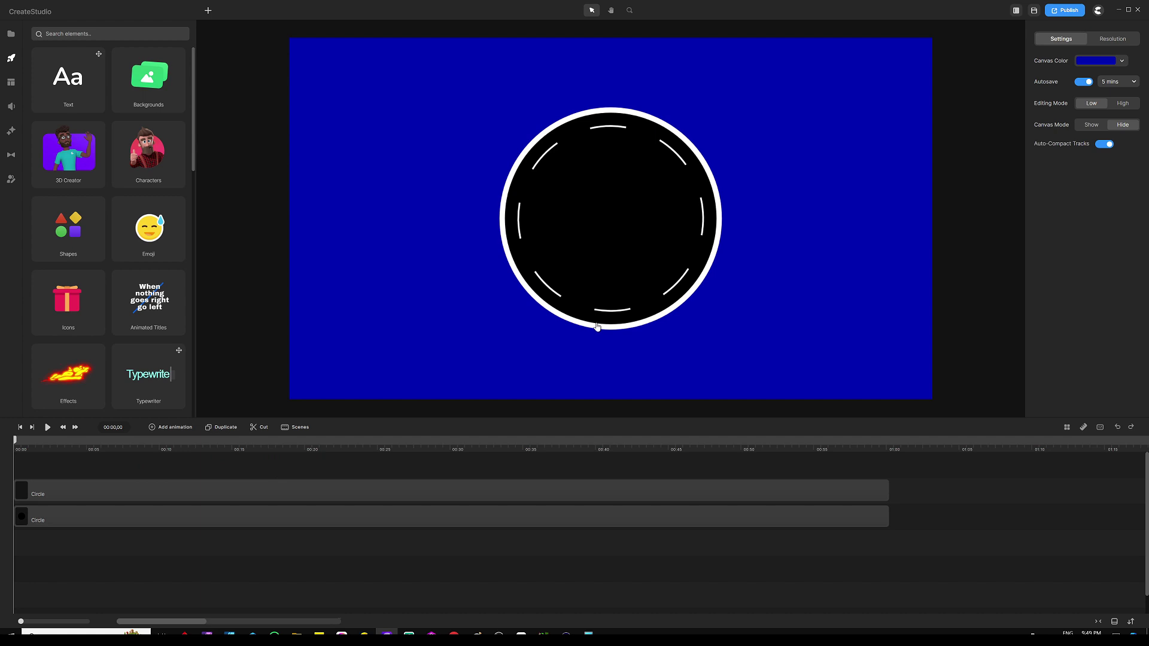
key(ctrl+v)
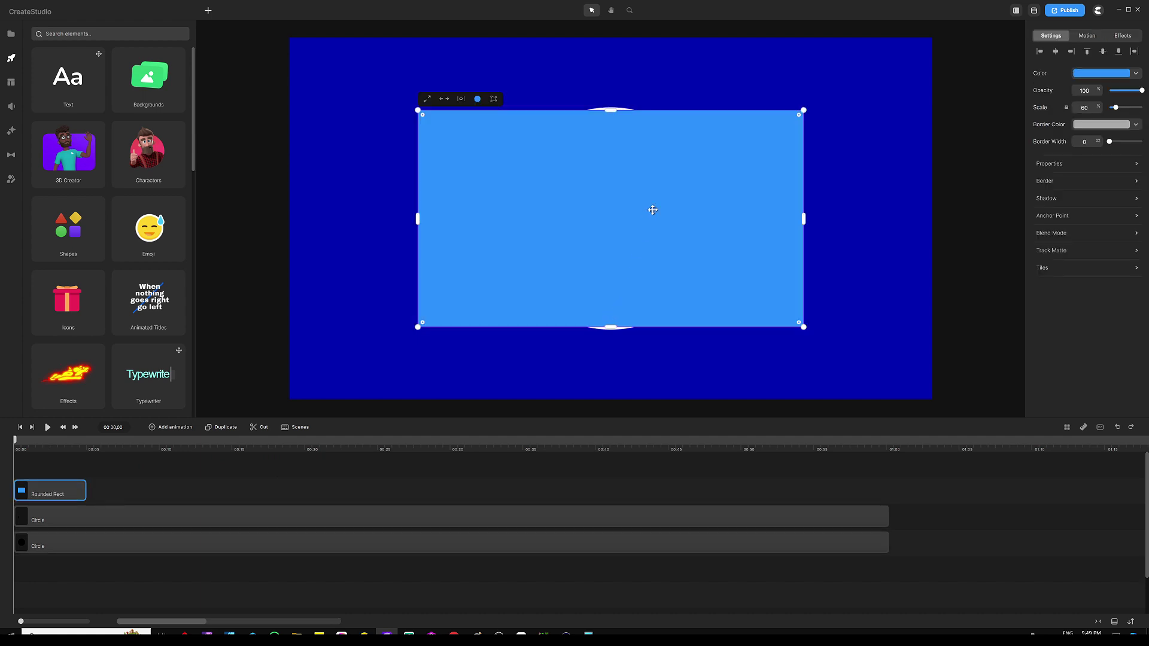
click(1082, 74)
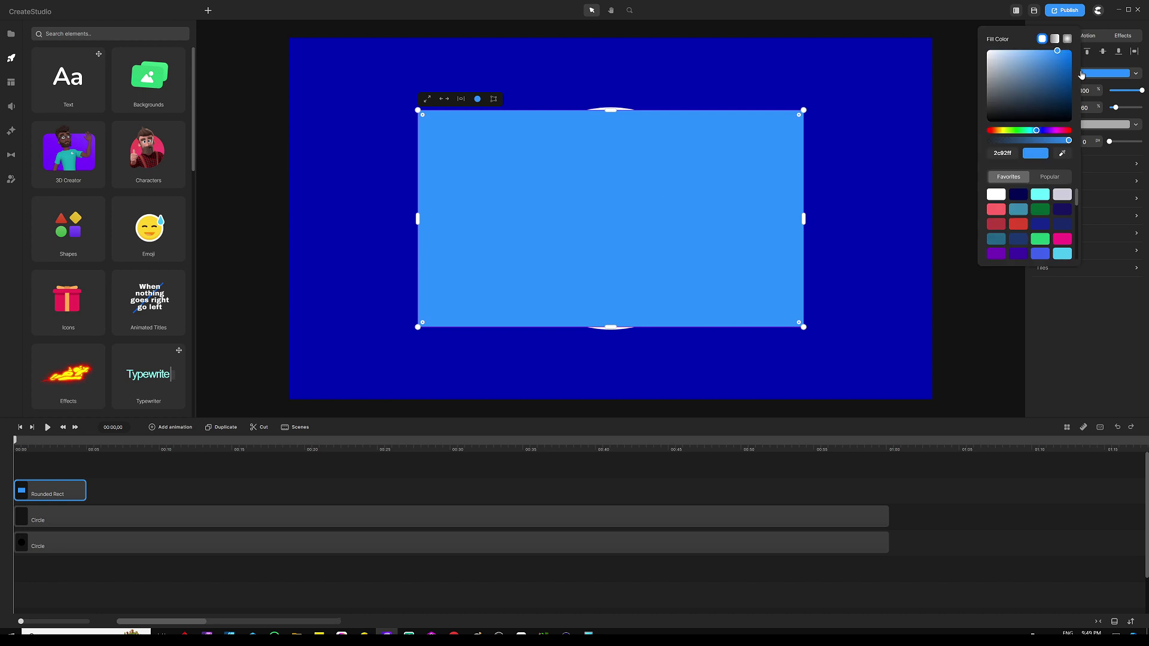
drag(1015, 75, 980, 40)
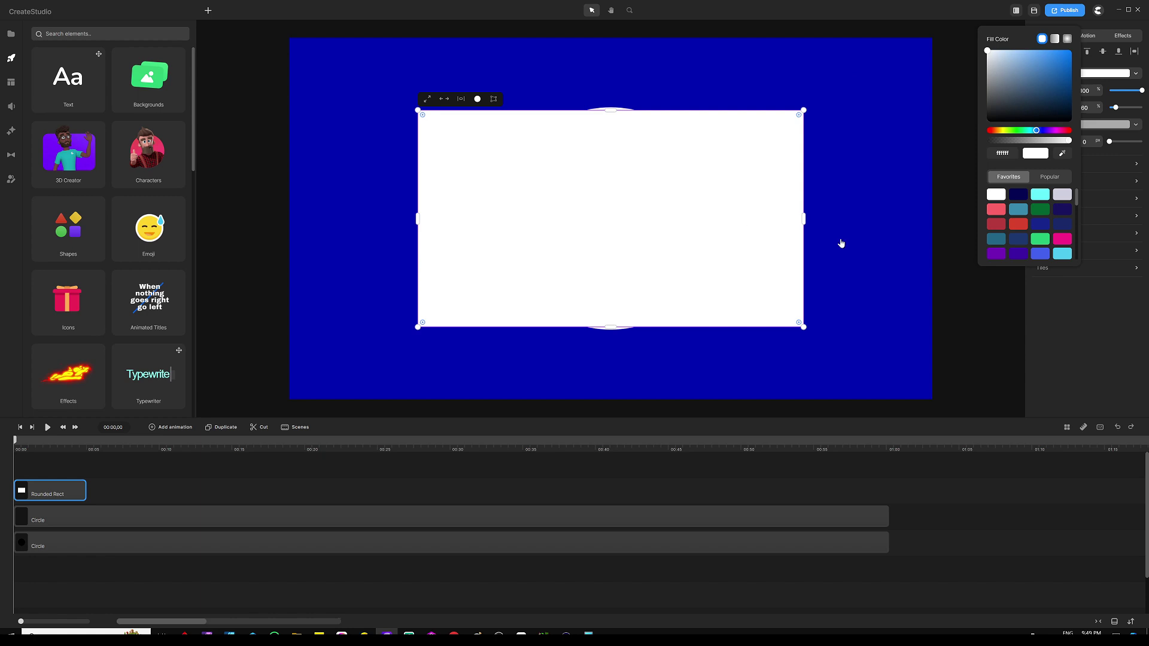
click(1078, 317)
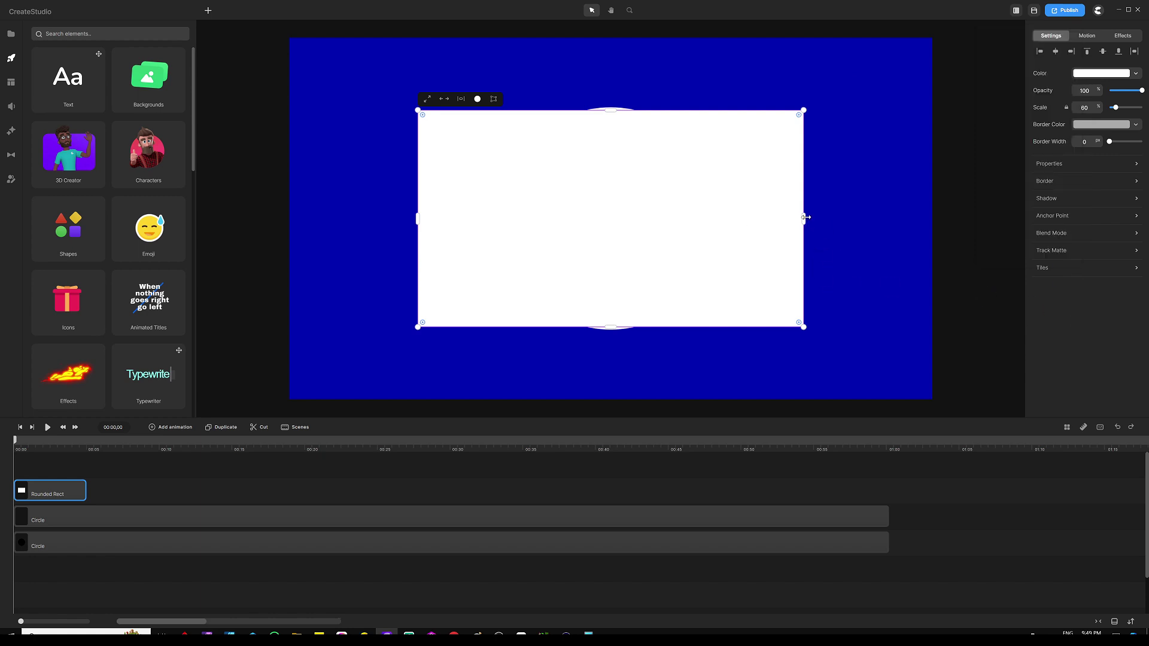
Narrow the white rectangle into a vertical bar and shorten it to fit inside the dashed ring
drag(804, 217, 619, 216)
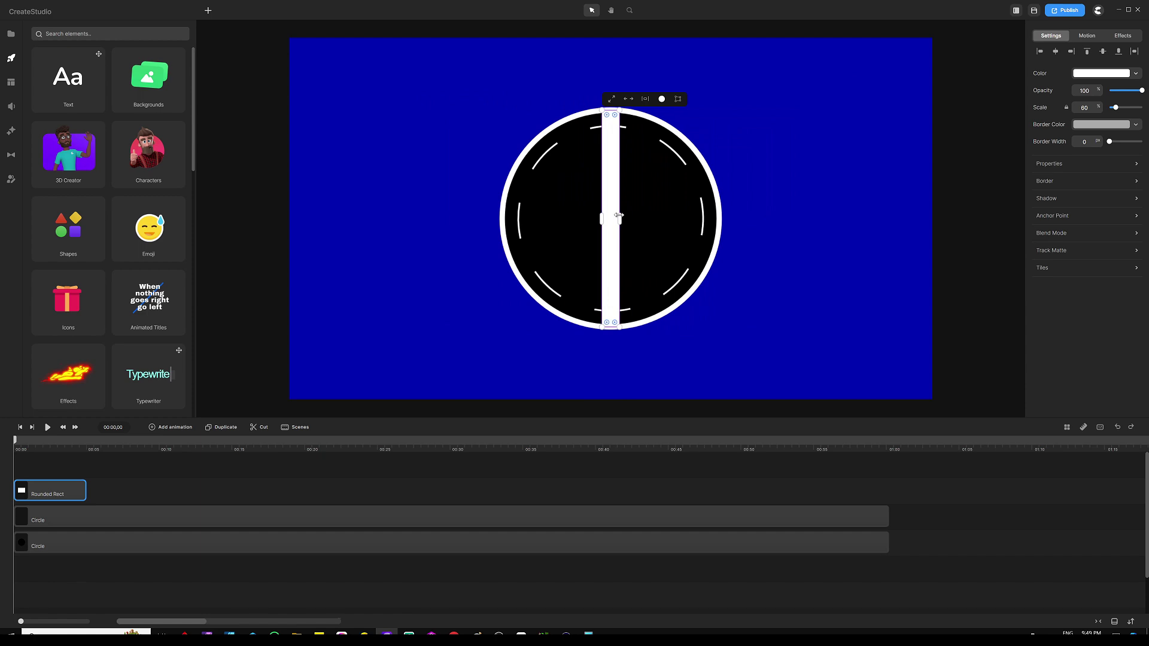
scroll(610, 327, up, 3)
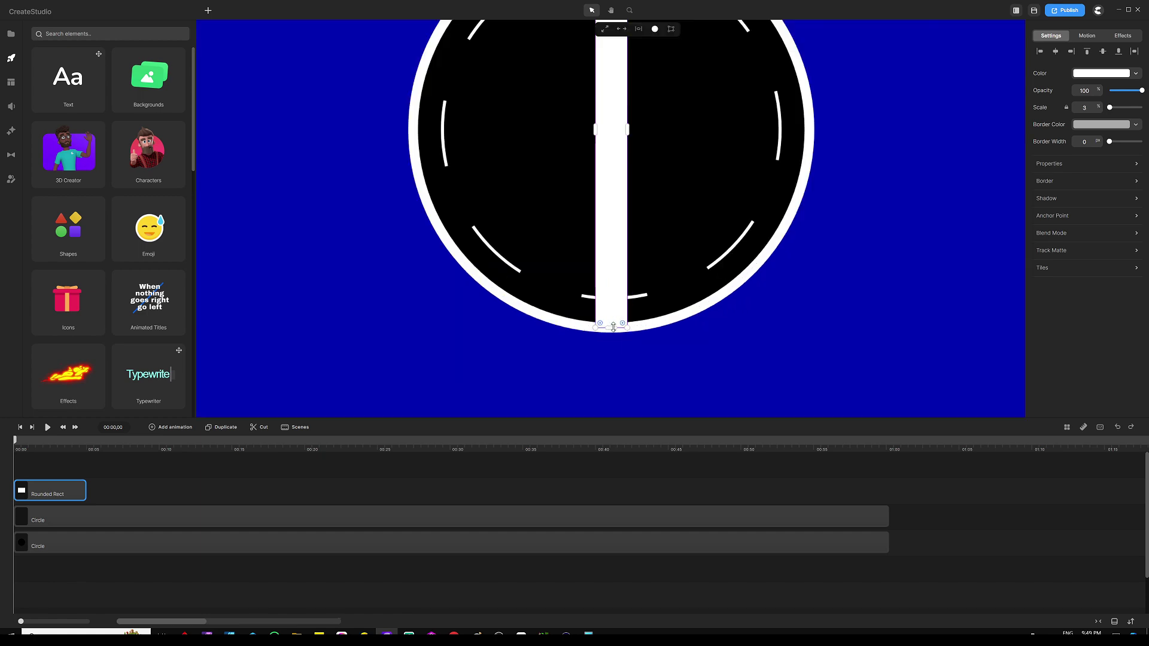
drag(613, 328, 611, 243)
scroll(622, 245, down, 3)
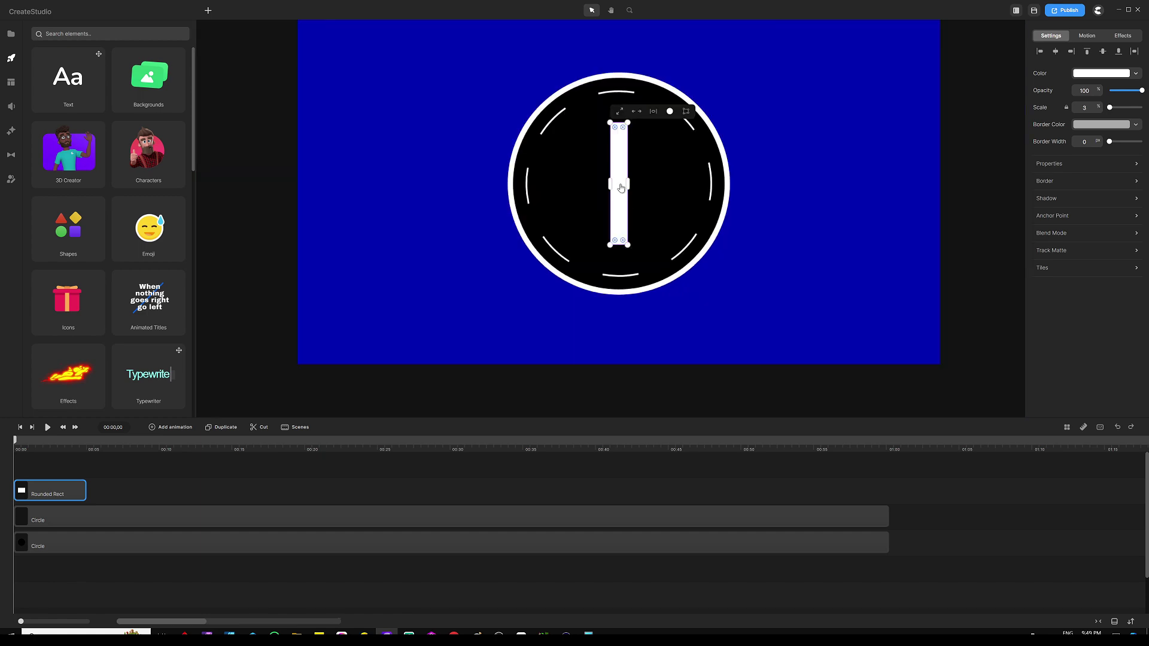
Make the white bar about half as wide and nudge it back to the clock's vertical centerline
drag(626, 183, 618, 184)
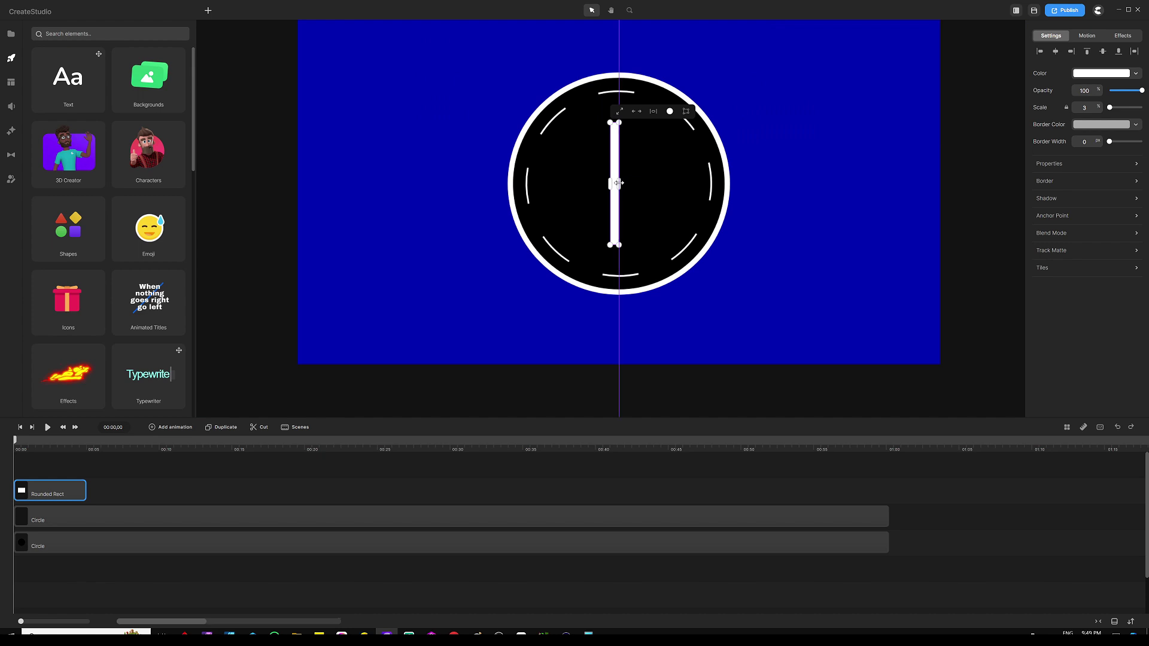
scroll(618, 183, up, 3)
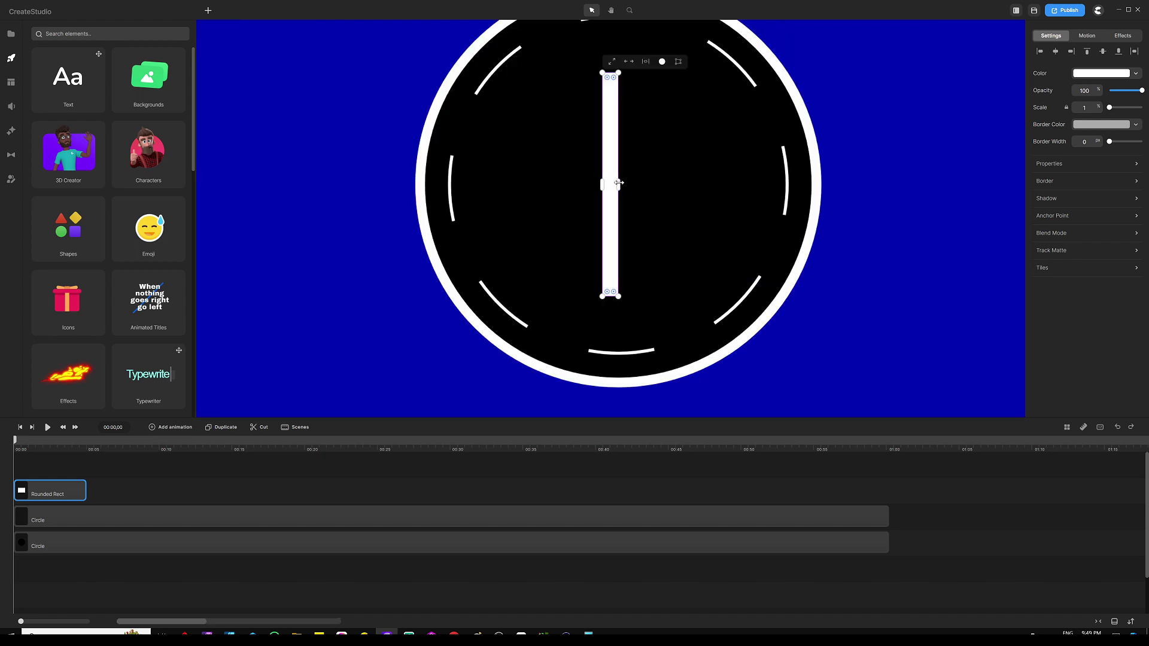
scroll(619, 183, down, 3)
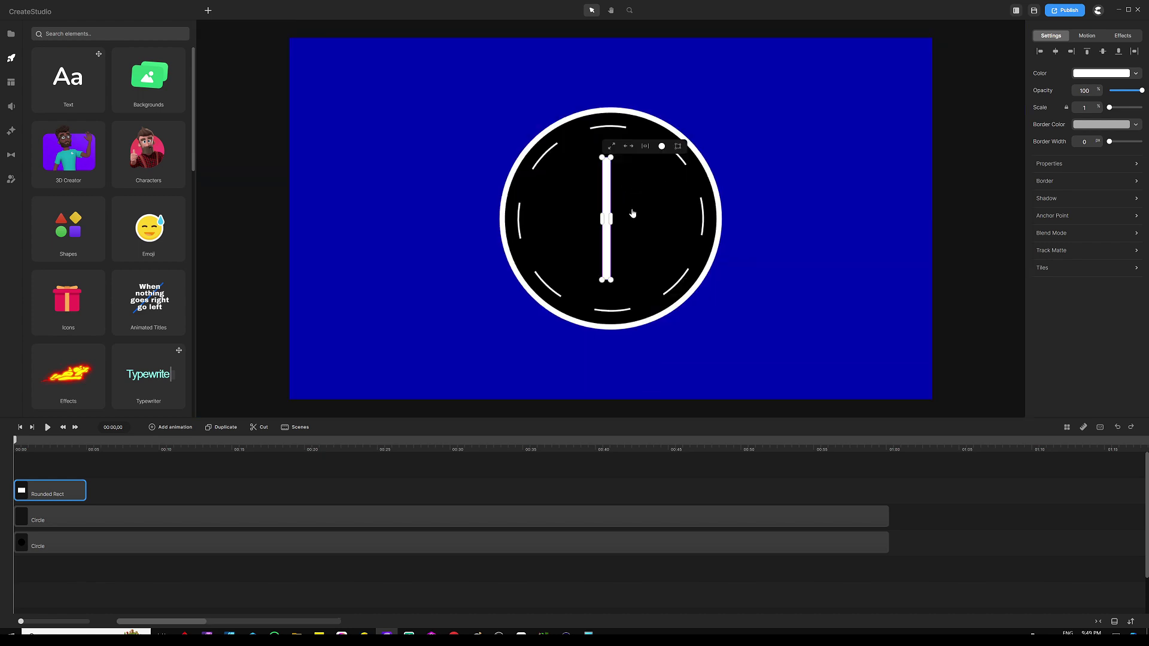
key(Right)
key(Right)
key(Right)
key(Right)
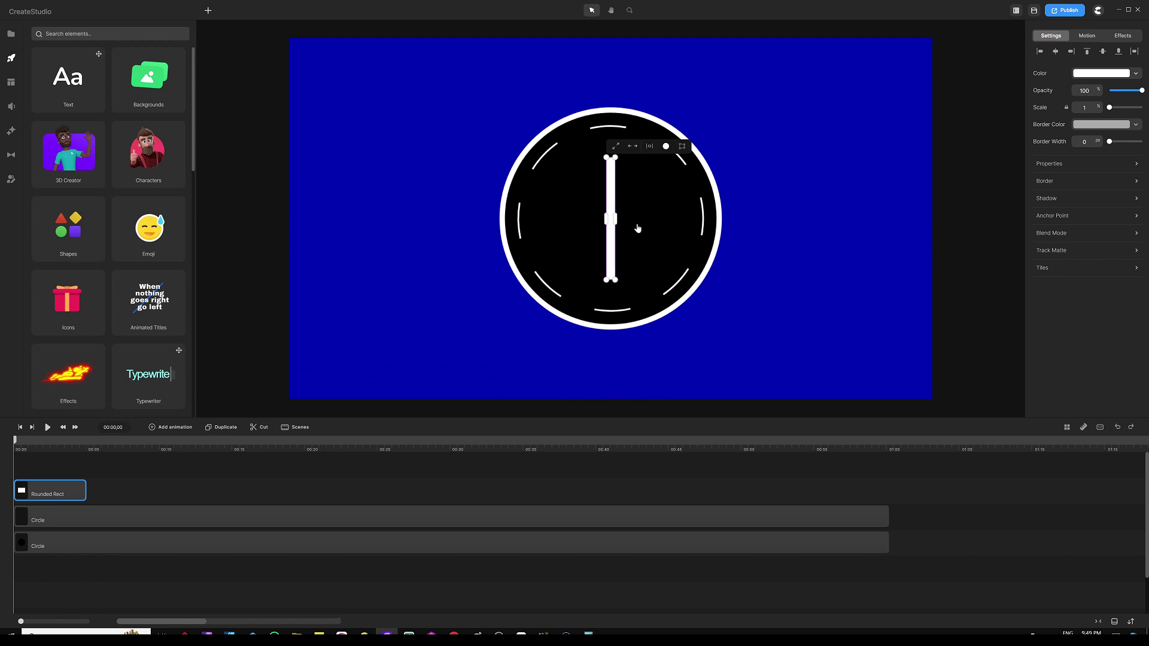
Shorten the white bar from its lower end so it stops slightly below the clock's center
scroll(608, 276, up, 2)
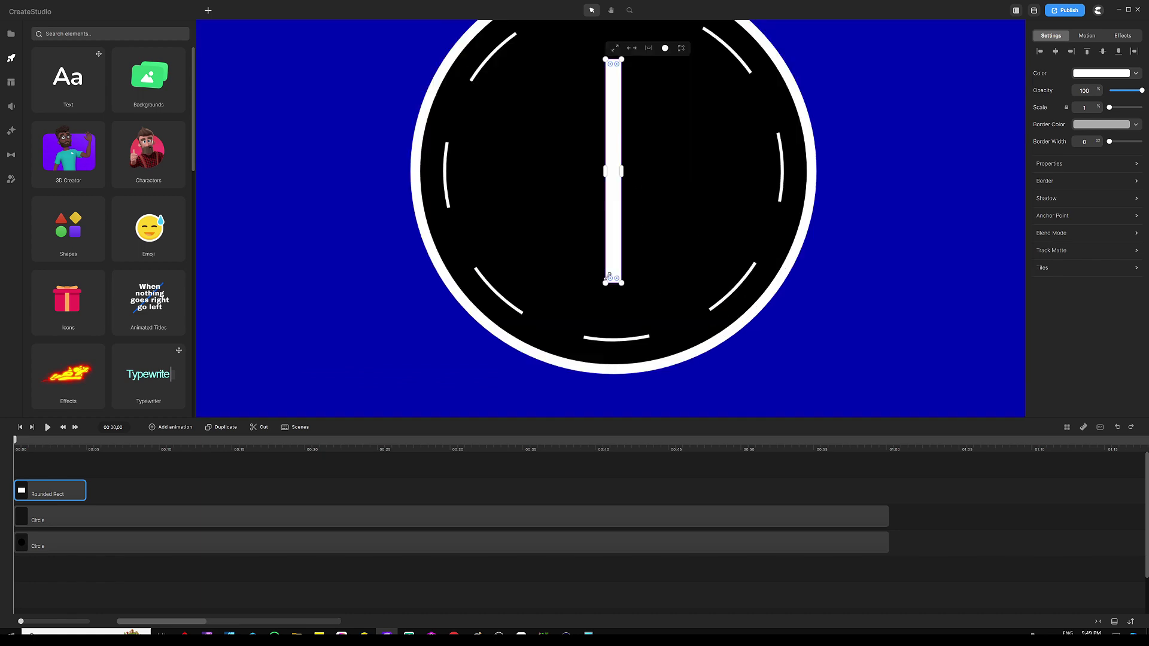
scroll(610, 277, up, 2)
drag(617, 292, 636, 150)
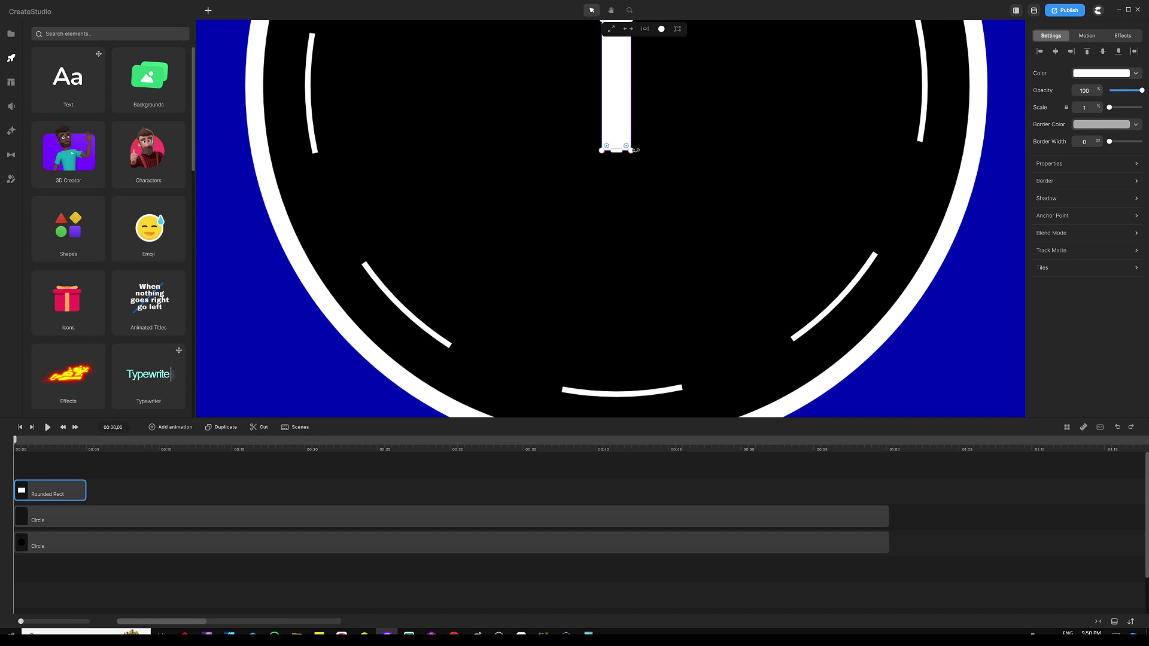
key(ctrl+0)
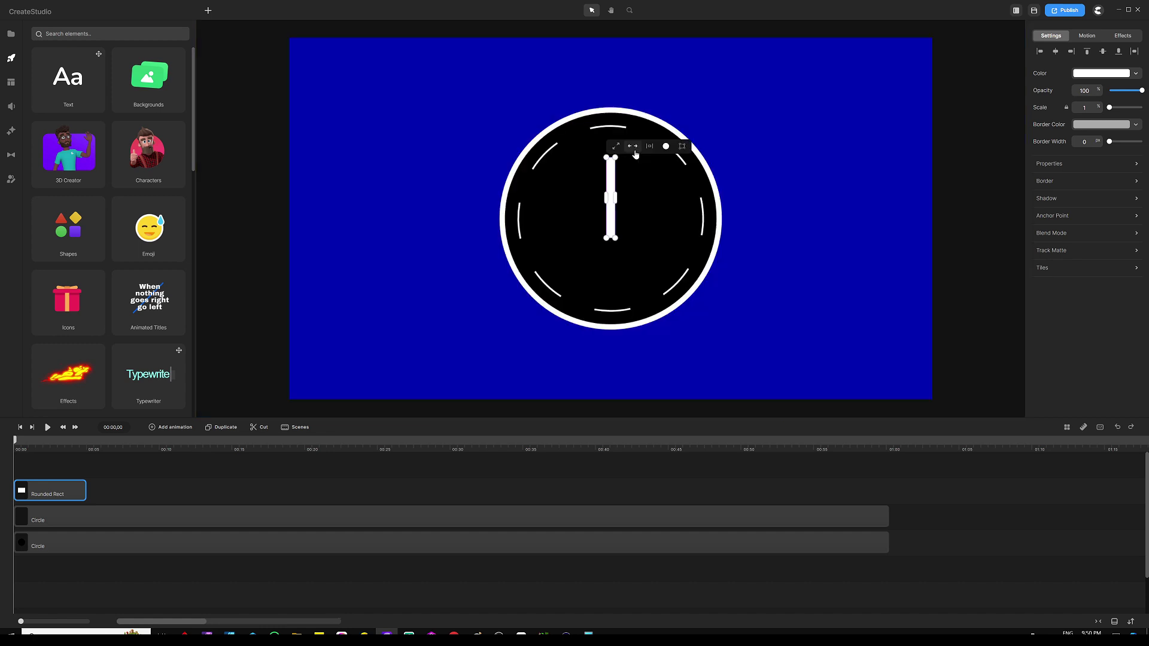
click(557, 497)
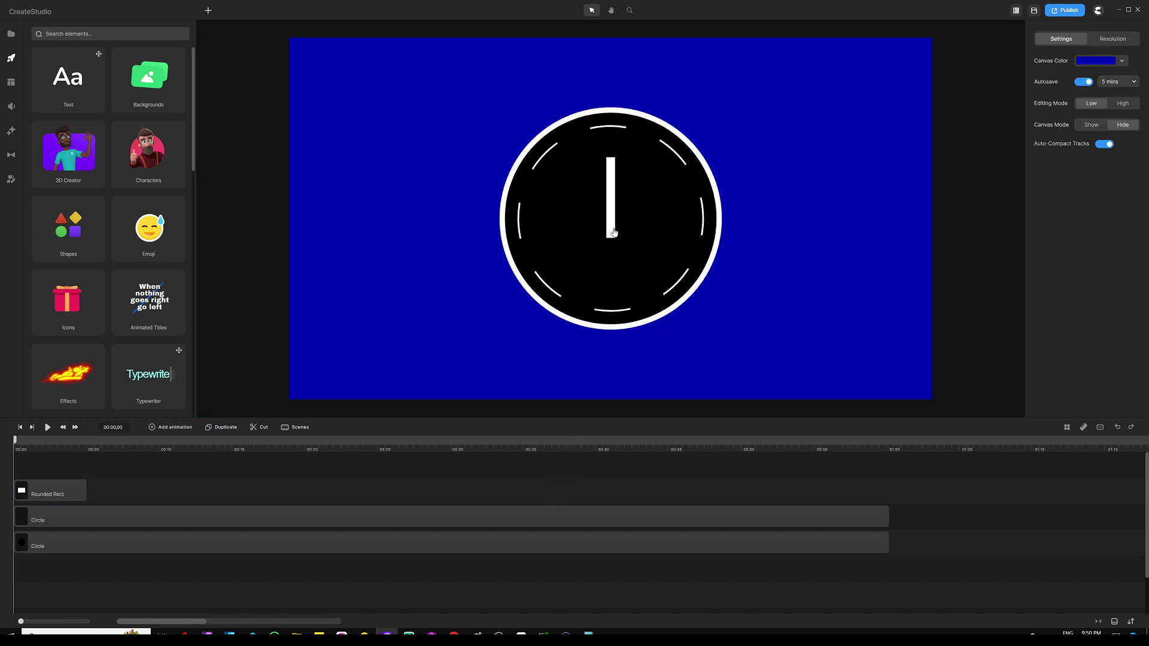
Duplicate the white clock hand and fill the copy with the light green favorite color
click(614, 174)
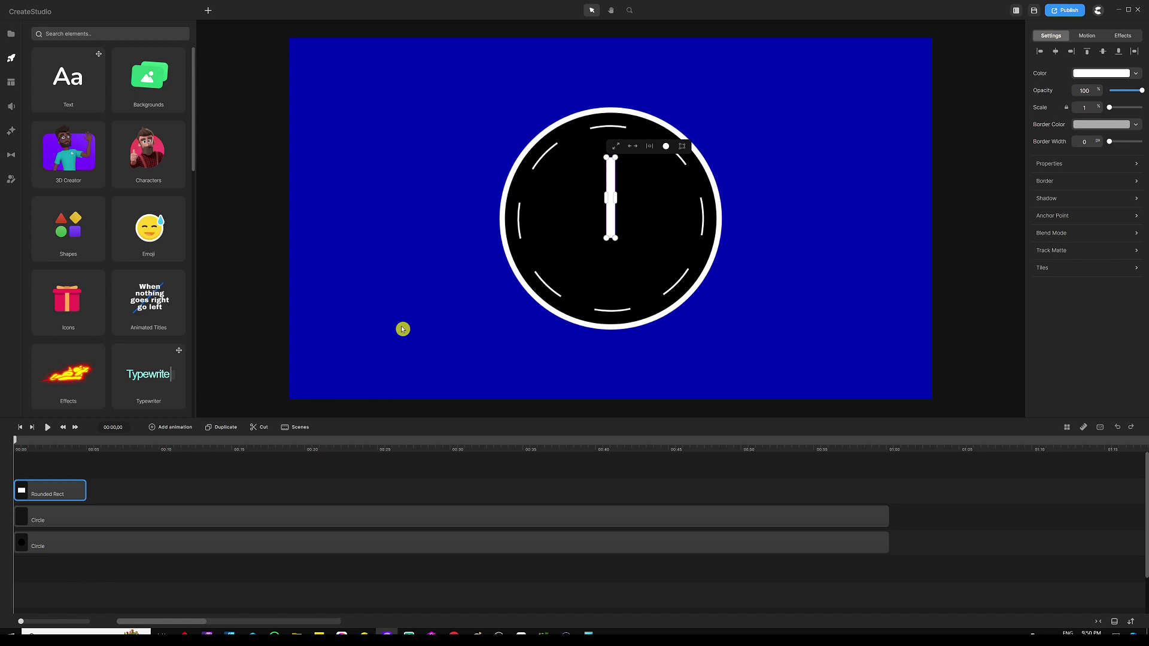
key(ctrl+d)
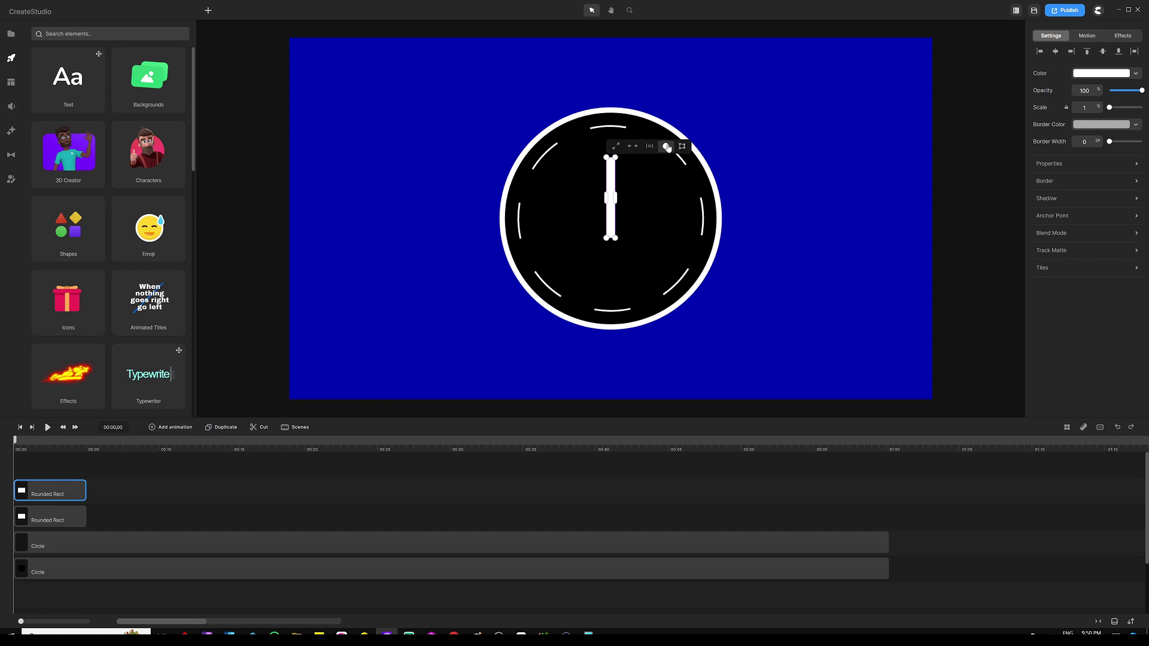
click(1094, 75)
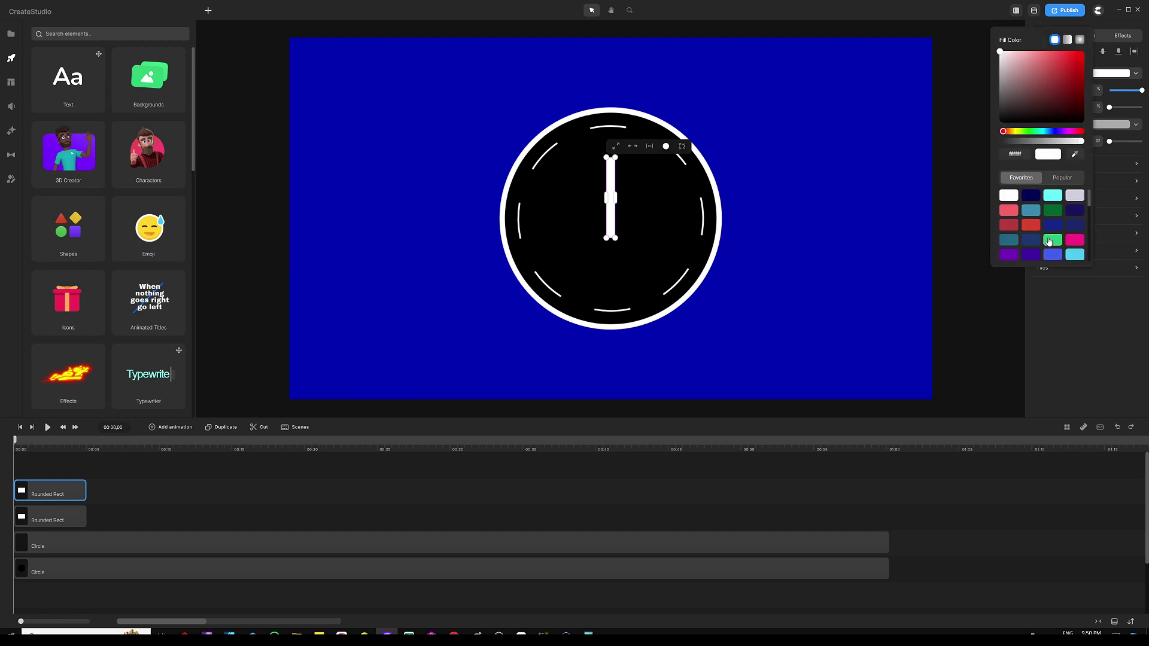
click(1051, 241)
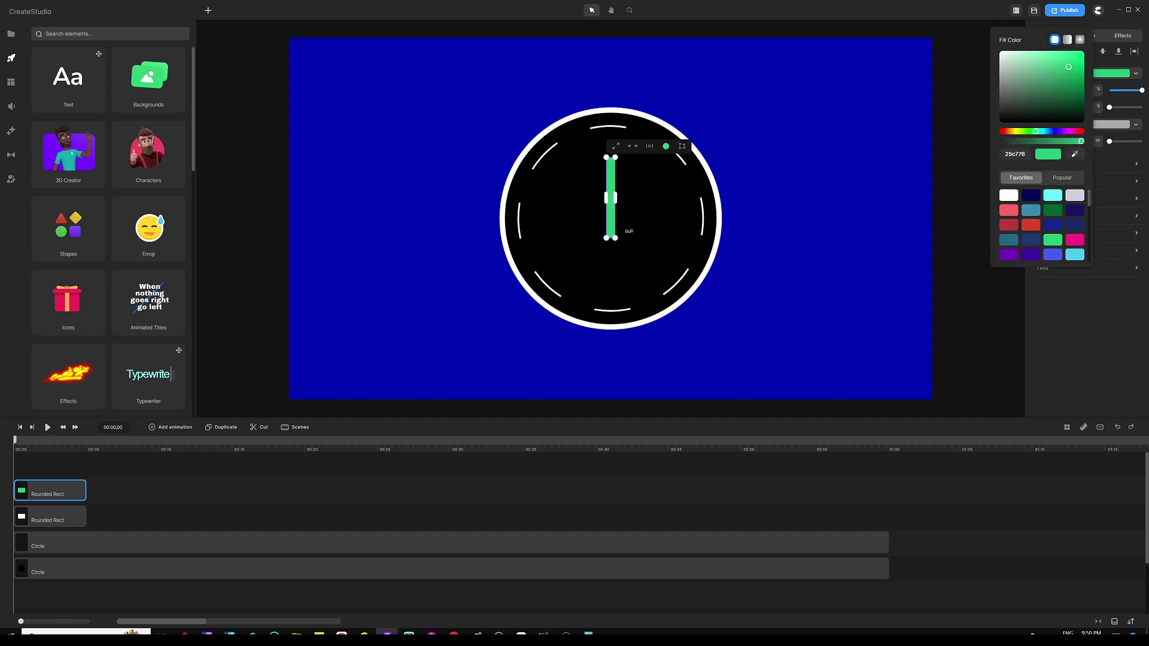
click(981, 299)
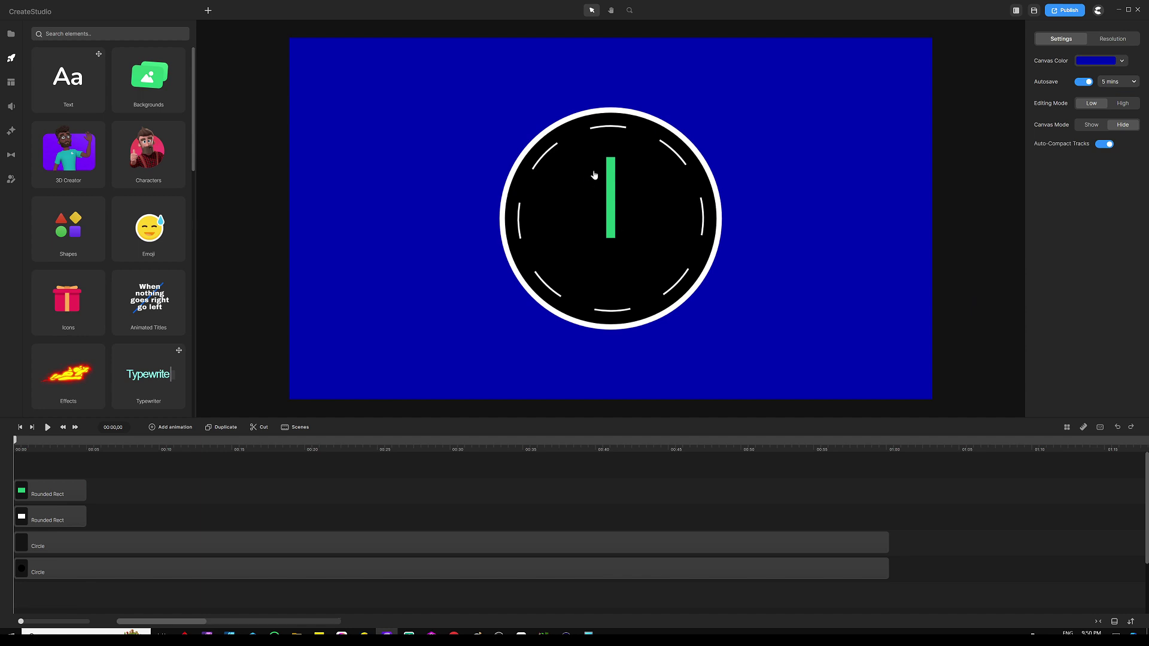
Shorten the green hand from its upper end to slightly more than half the white hand's length
scroll(594, 175, up, 5)
click(627, 169)
drag(632, 121, 629, 247)
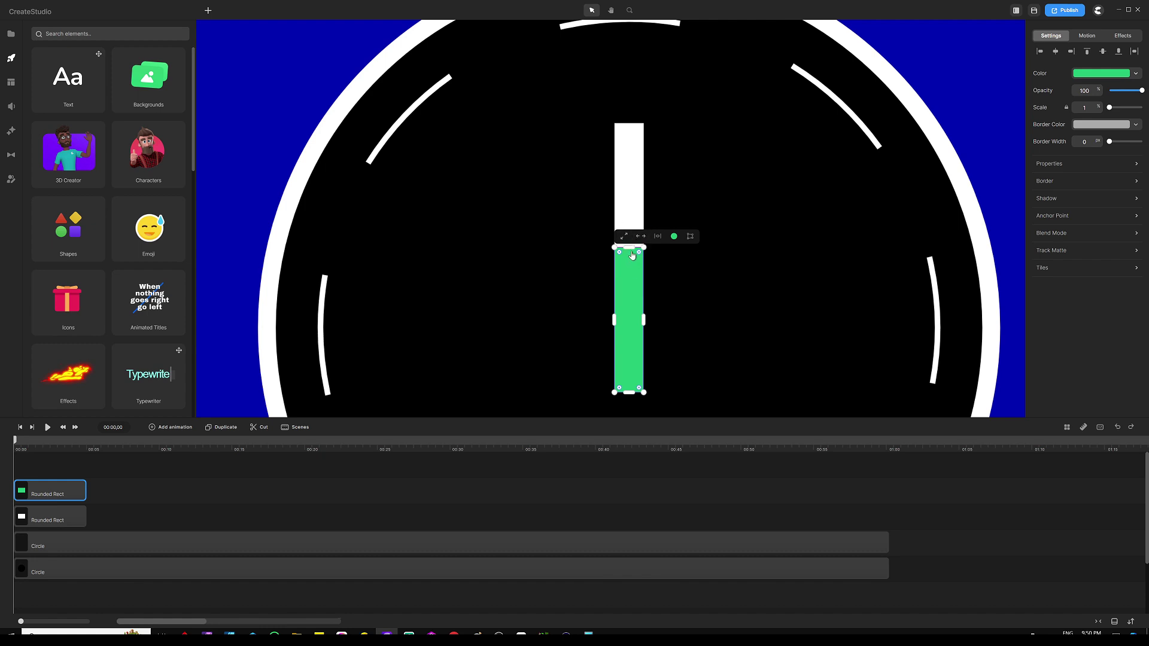
drag(631, 246, 630, 243)
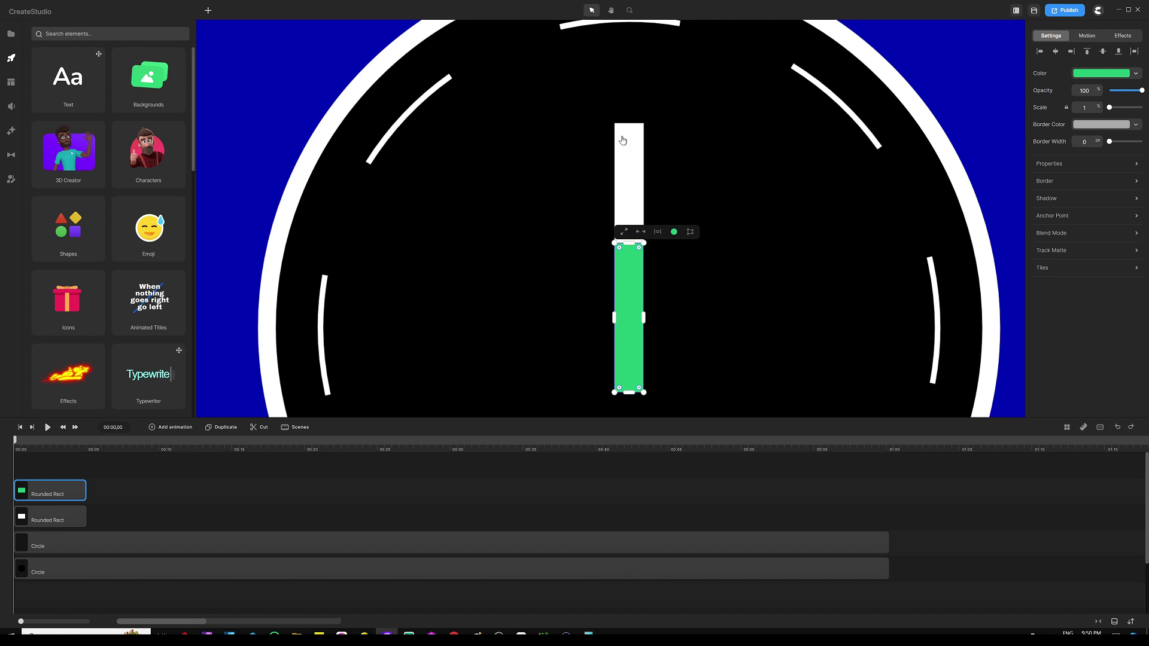
key(ctrl+0)
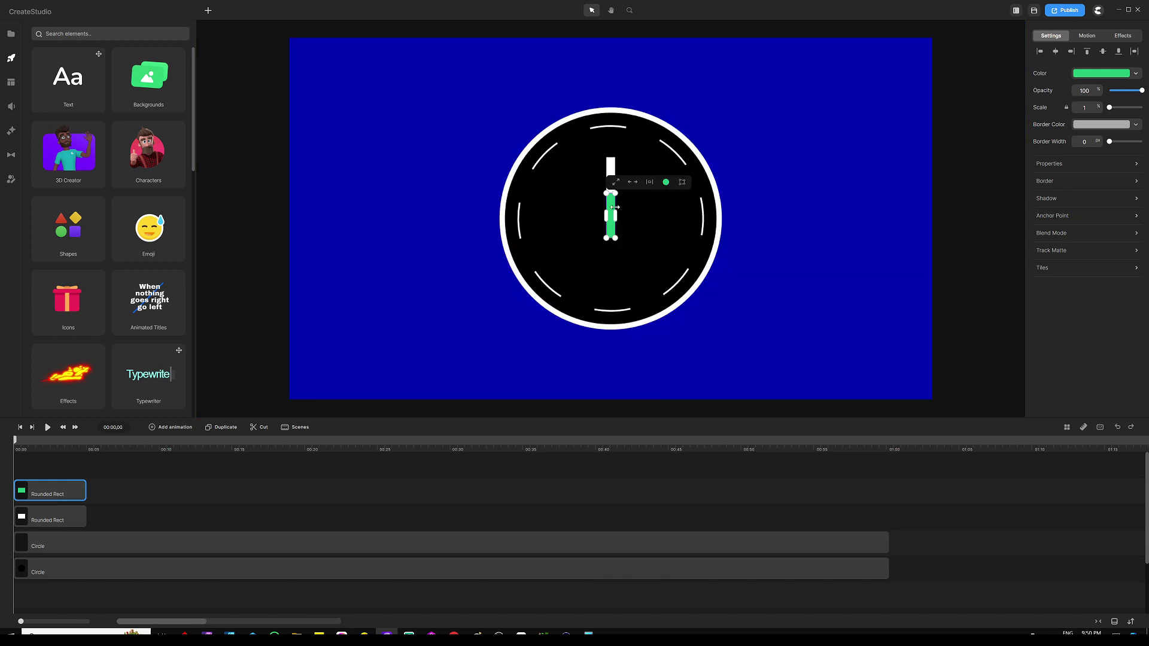
Extend both hand layers to 01:00 on the timeline so all four layers end together
click(451, 470)
drag(98, 477, 302, 502)
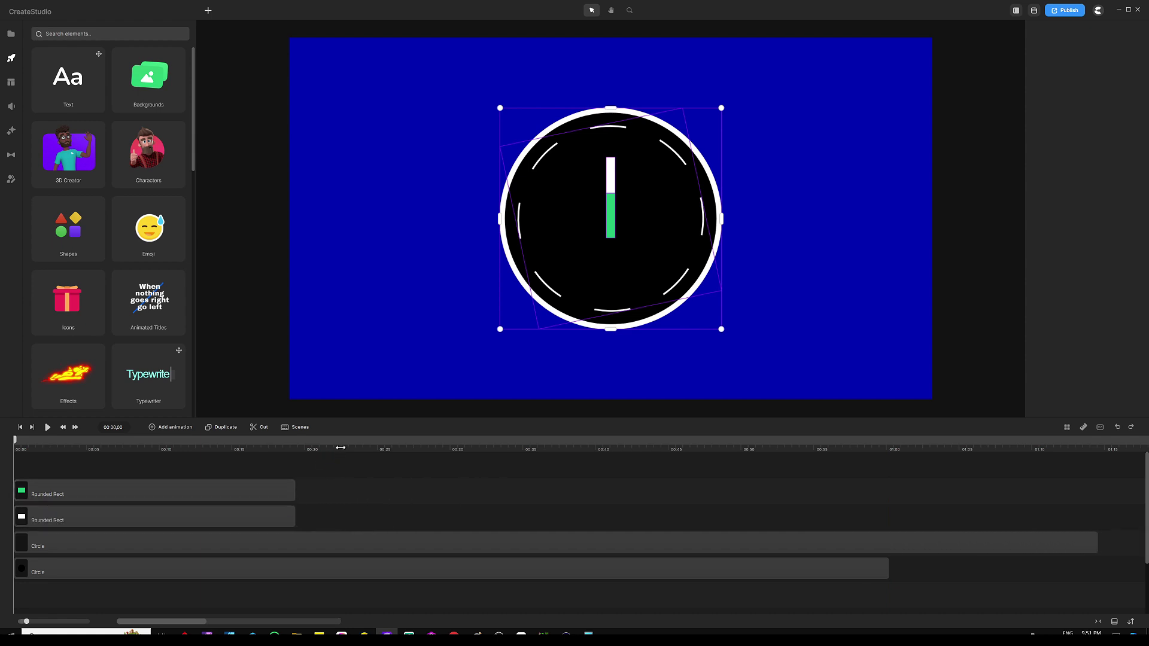
scroll(339, 455, down, 2)
drag(721, 541, 586, 547)
click(231, 470)
drag(231, 470, 589, 484)
click(538, 469)
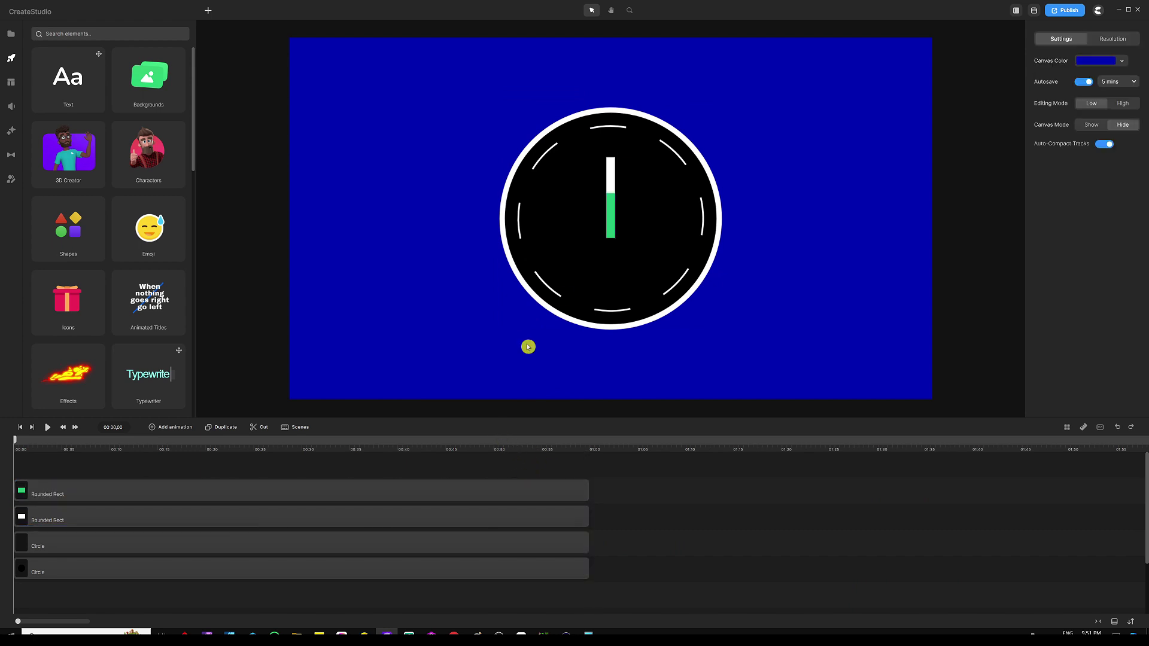
Move the white hand's anchor point from its middle down to near its lower end
click(505, 522)
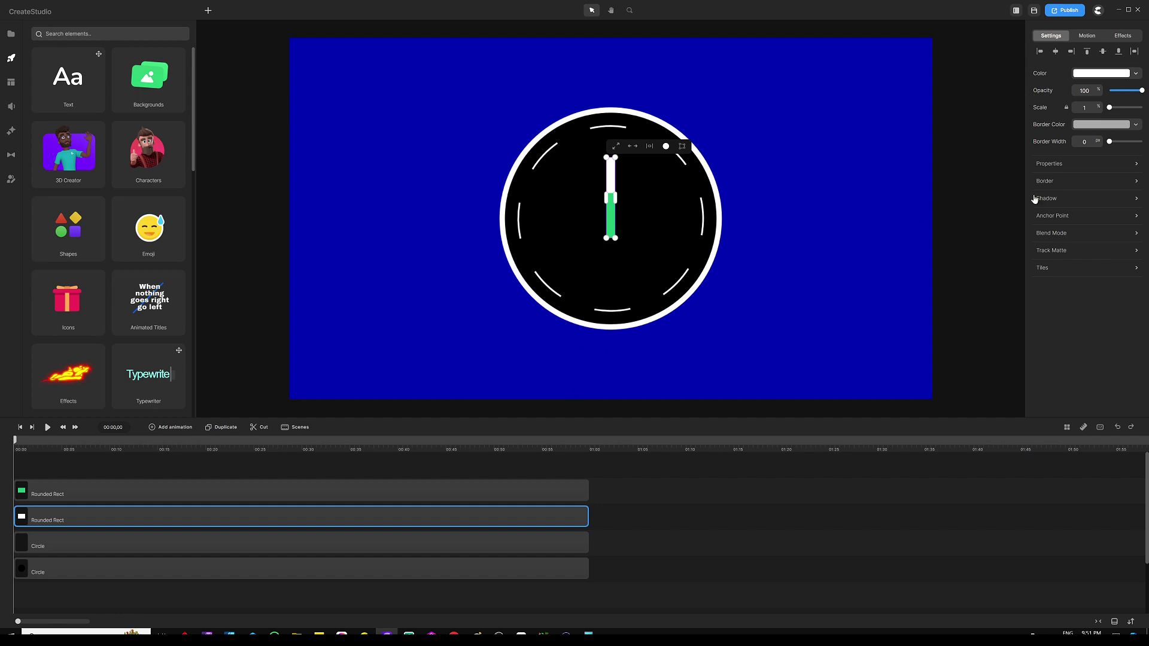
click(1043, 216)
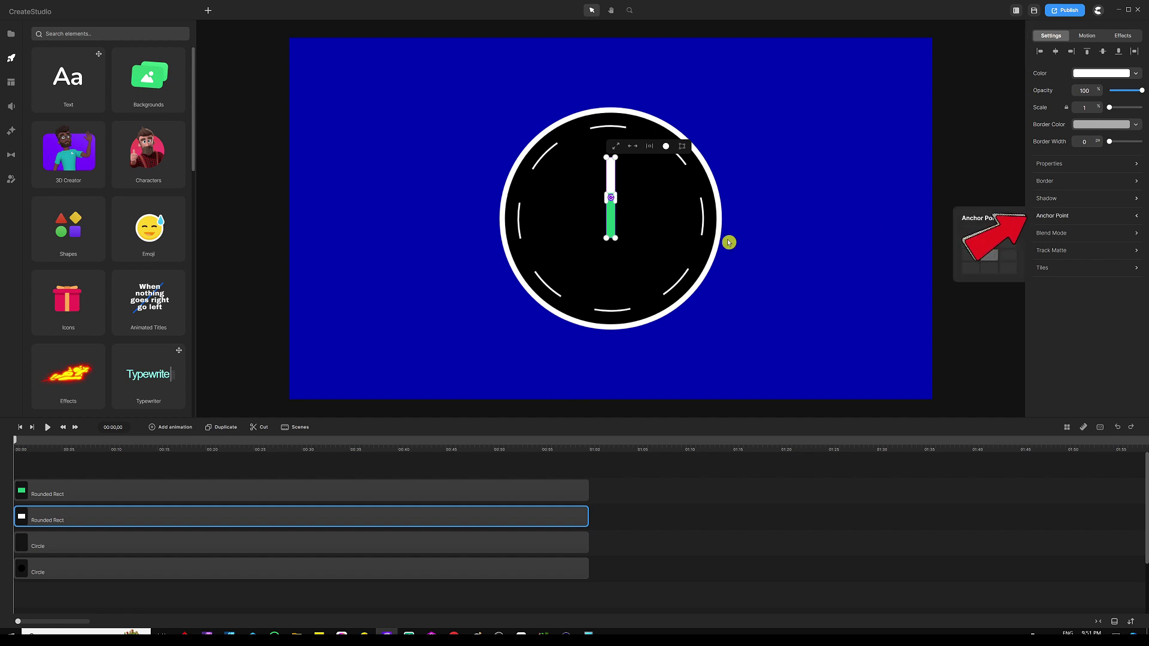
scroll(569, 242, up, 3)
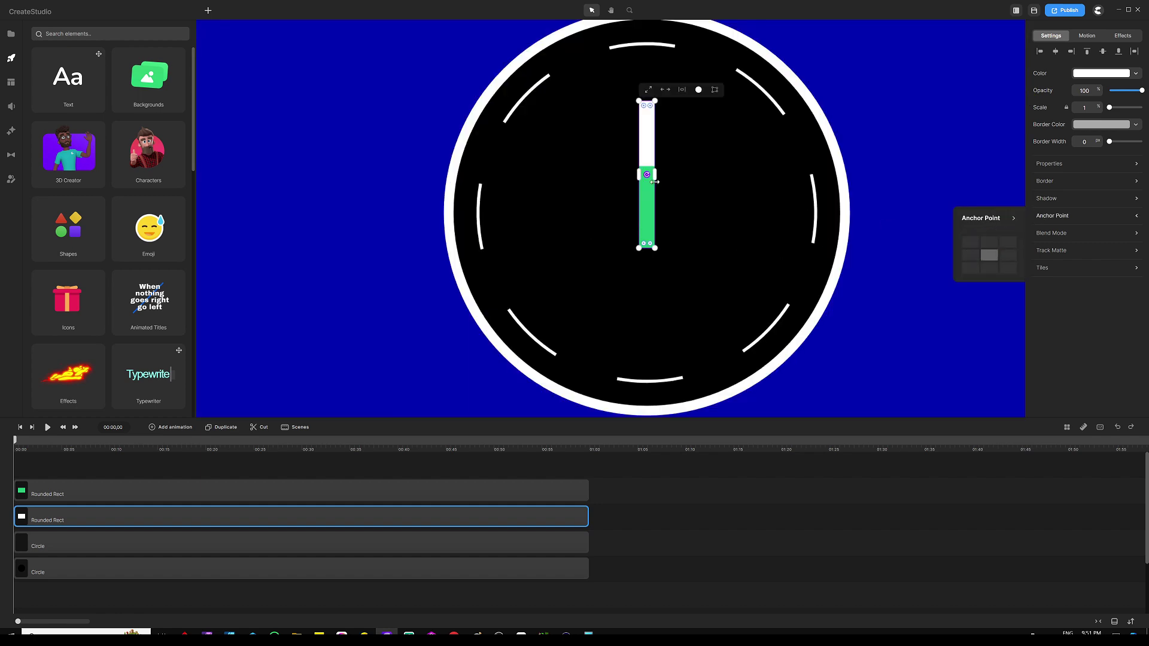
scroll(648, 180, up, 3)
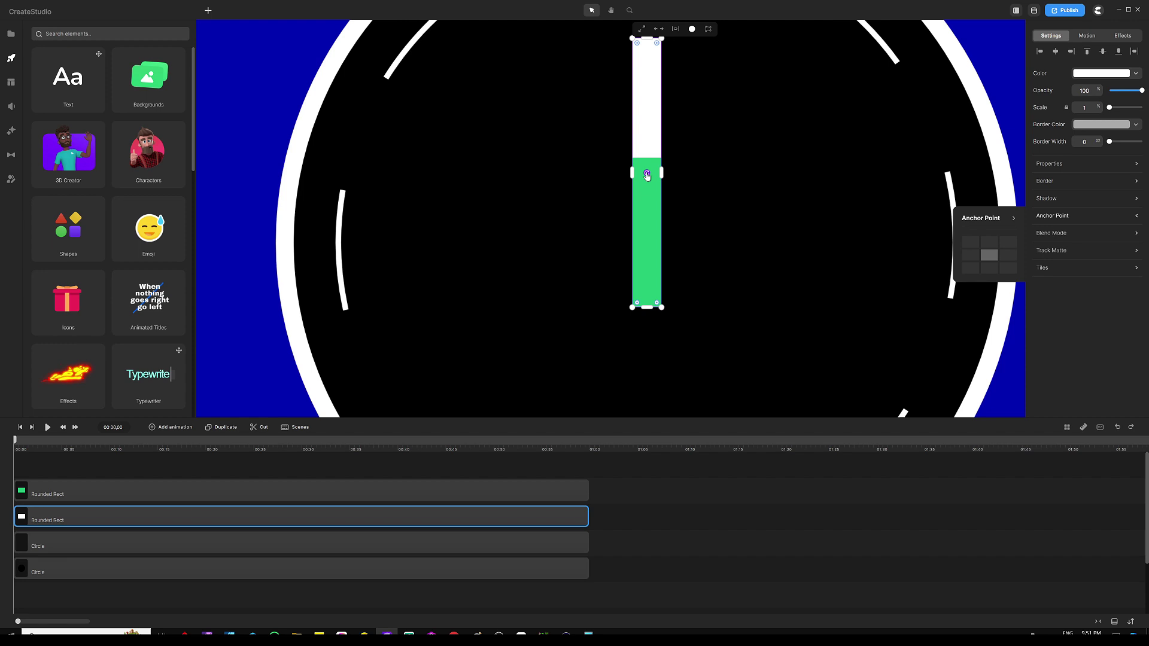
drag(647, 174, 649, 297)
scroll(595, 297, down, 5)
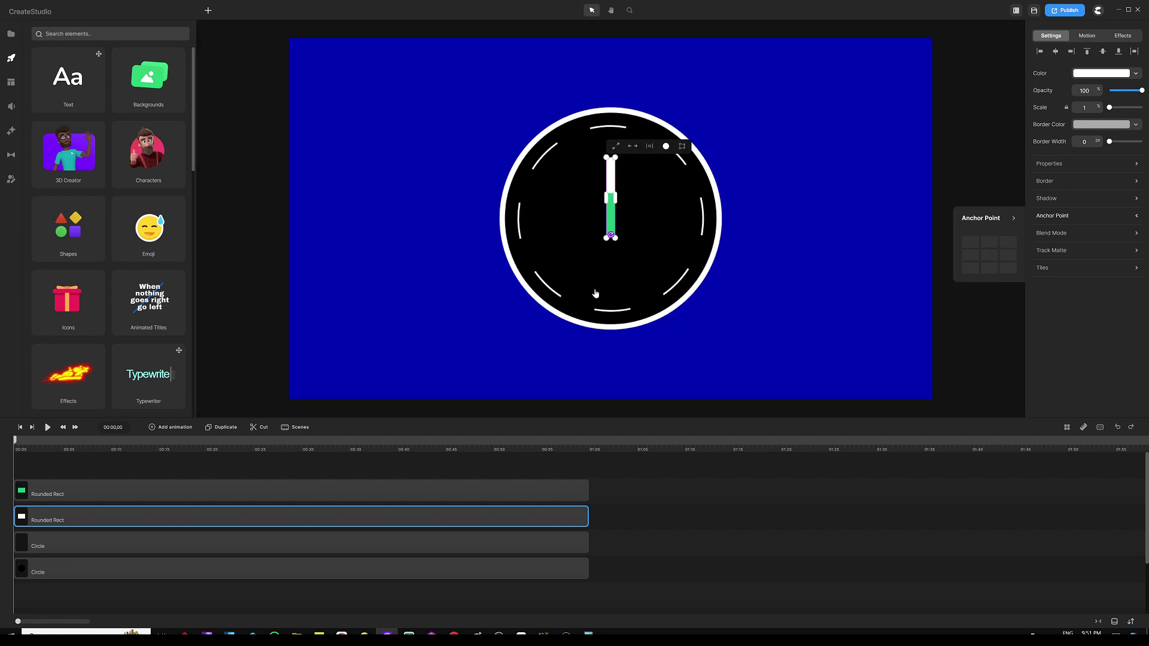
Move the green hand's anchor point from its middle down to near its lower end
click(403, 488)
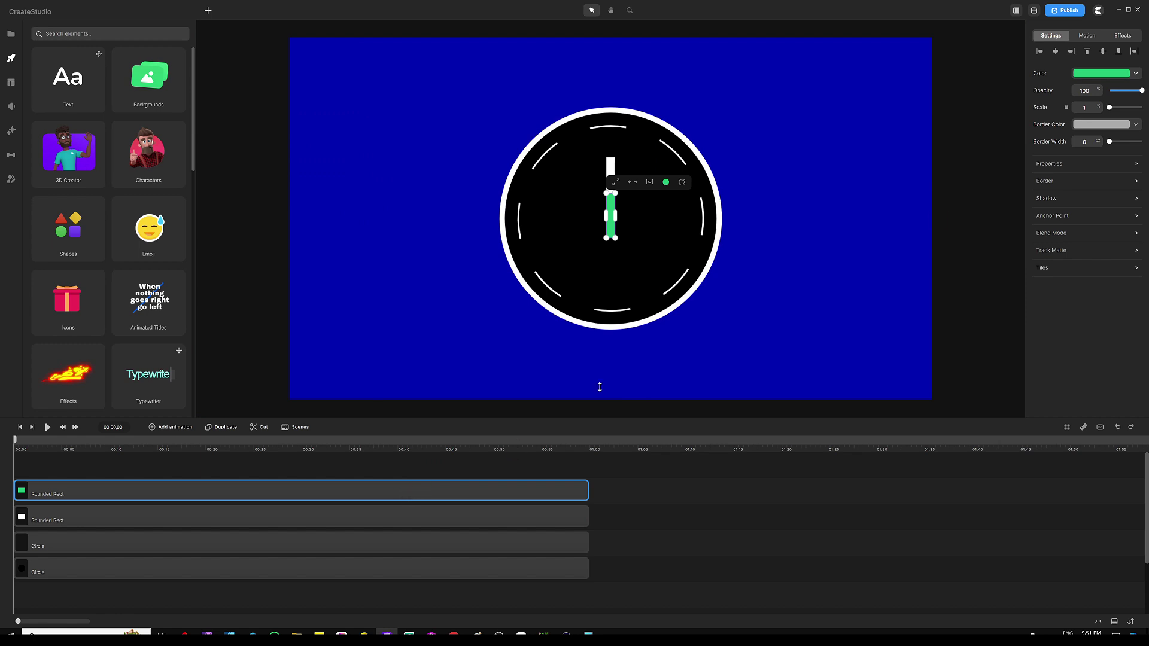
click(1058, 216)
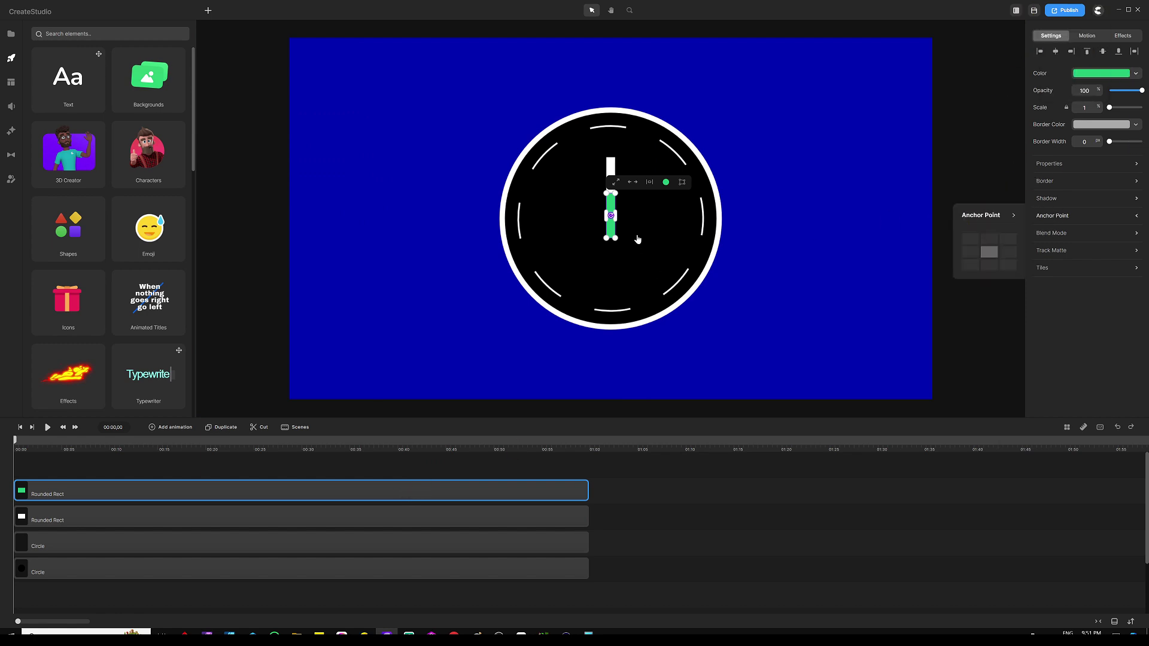
scroll(638, 240, up, 3)
scroll(572, 234, down, 2)
scroll(568, 222, up, 2)
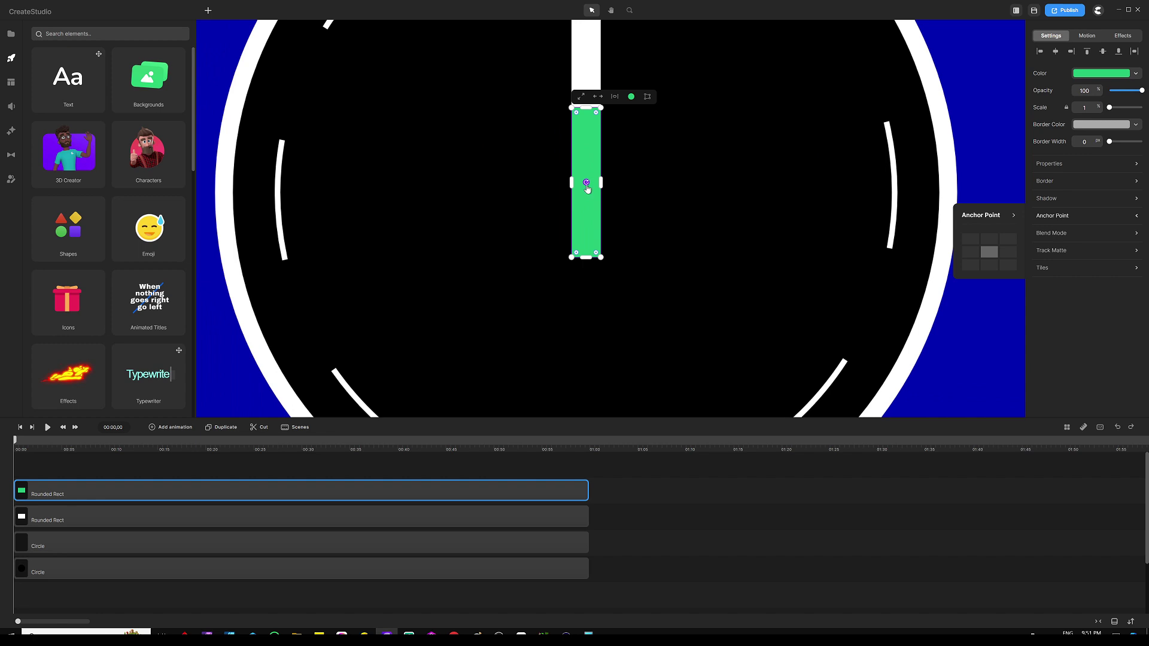
drag(587, 183, 588, 250)
scroll(607, 175, down, 5)
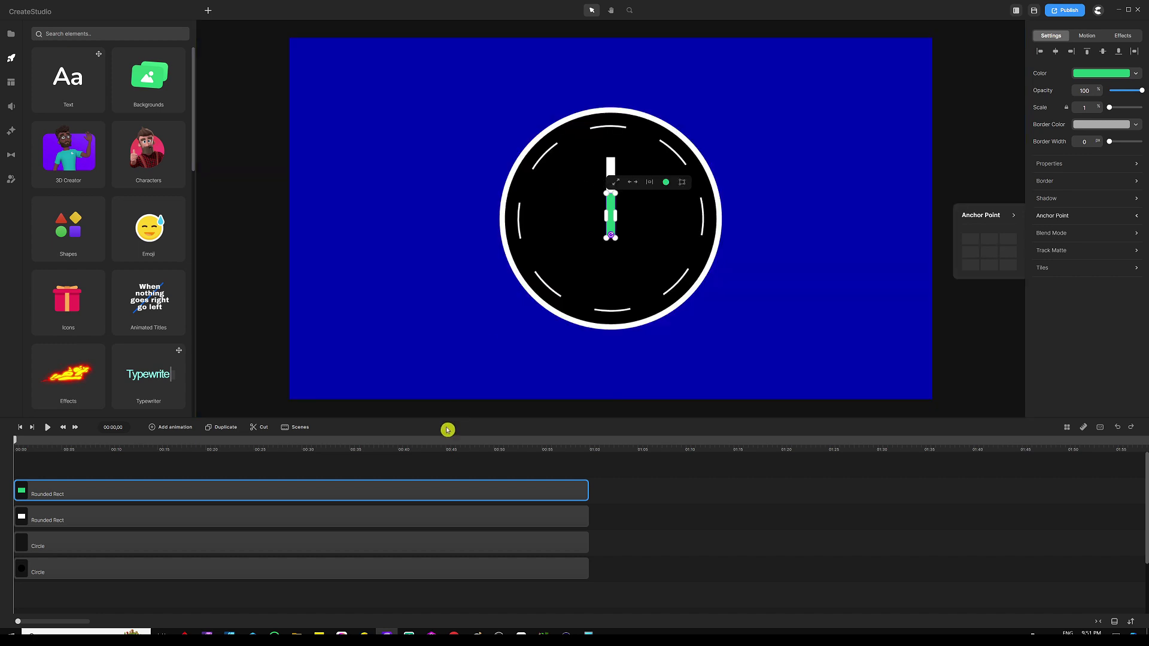
click(344, 472)
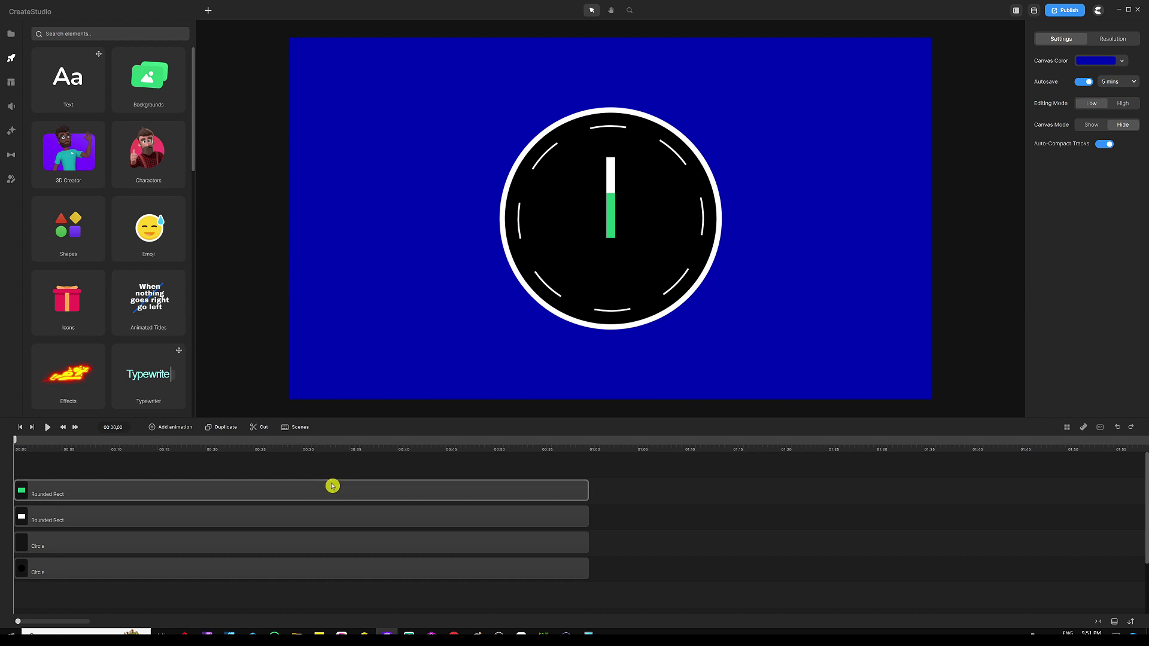
Add a Rotation animation to the white hand at the start of the timeline
click(252, 521)
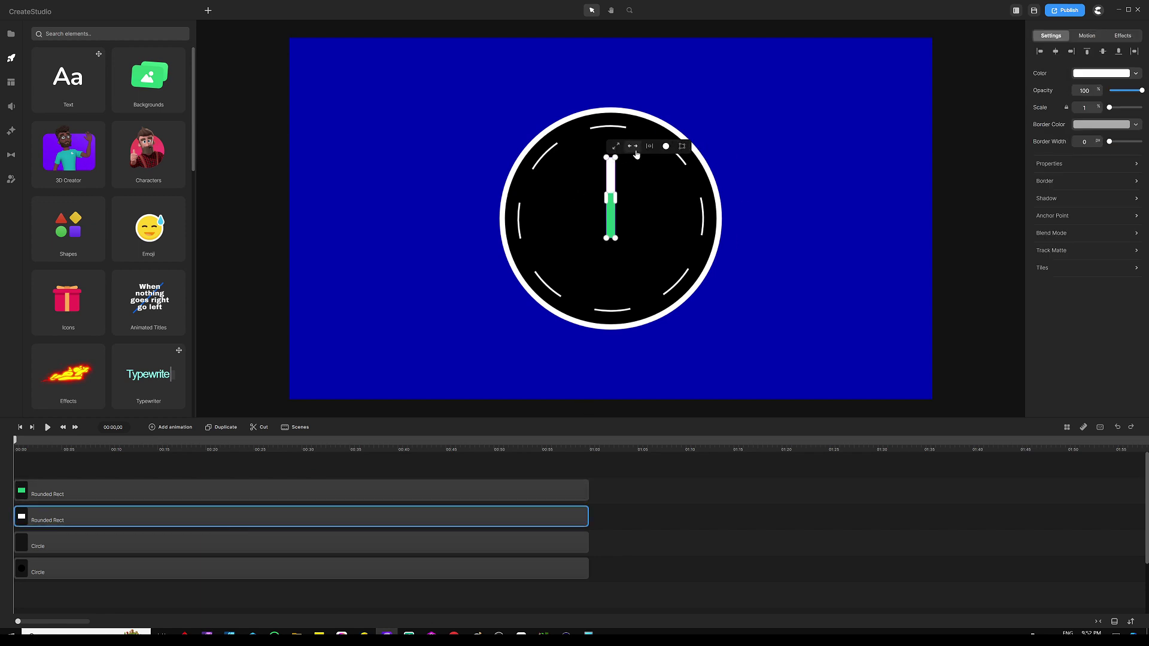
click(664, 147)
click(60, 480)
click(174, 427)
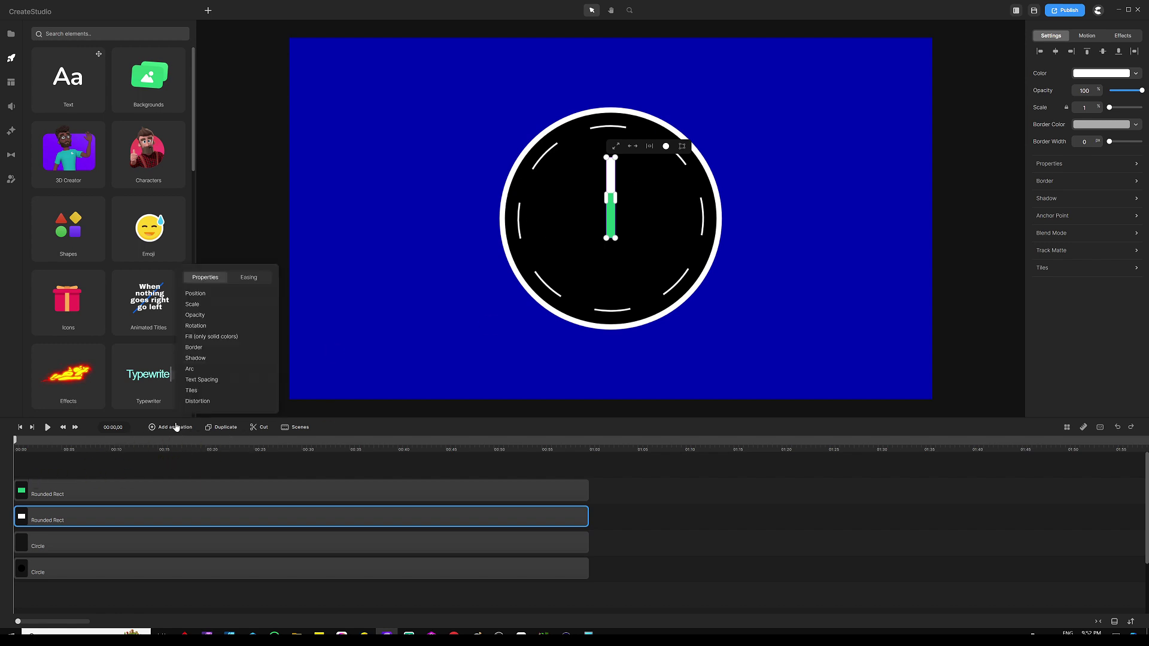
click(256, 363)
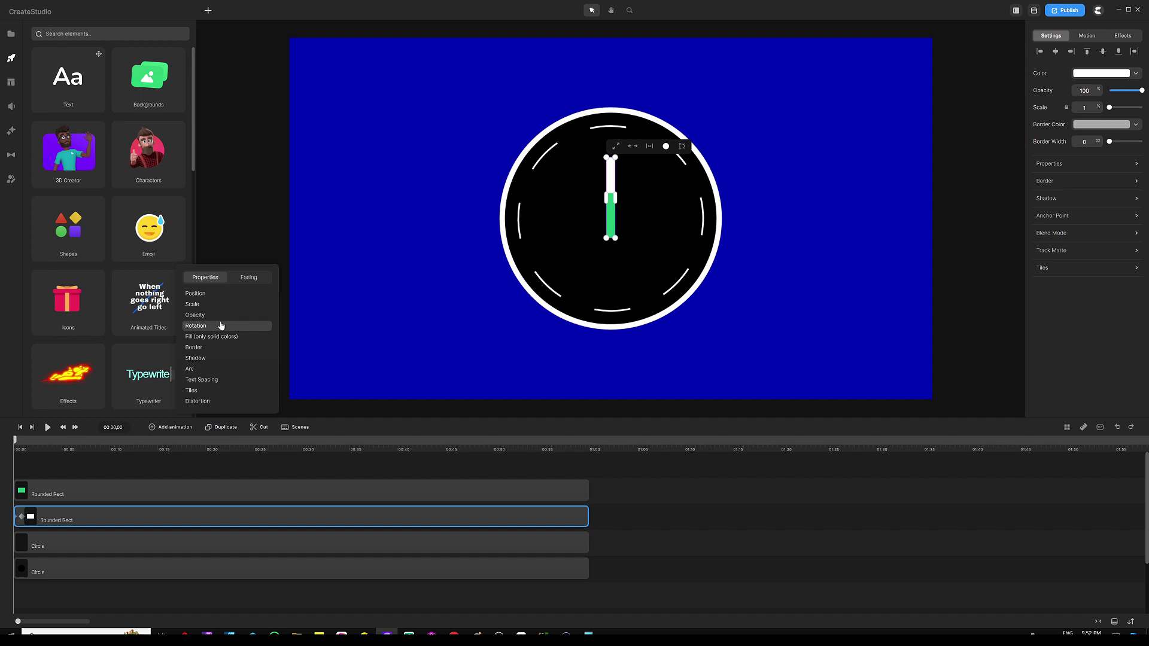
click(249, 278)
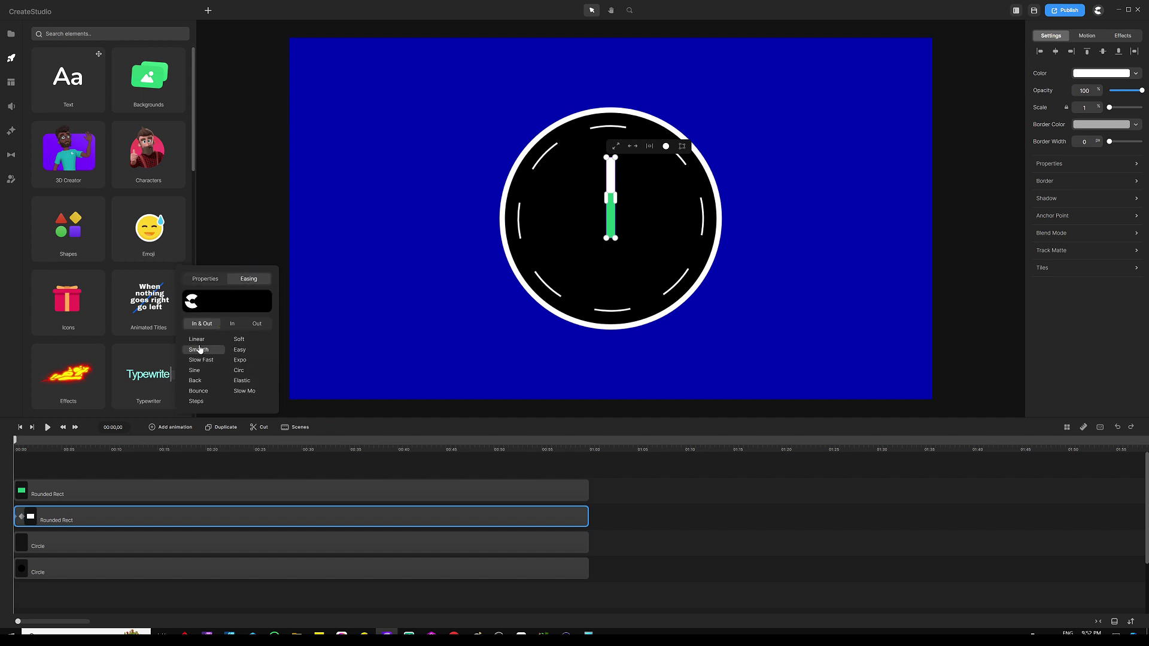
click(117, 465)
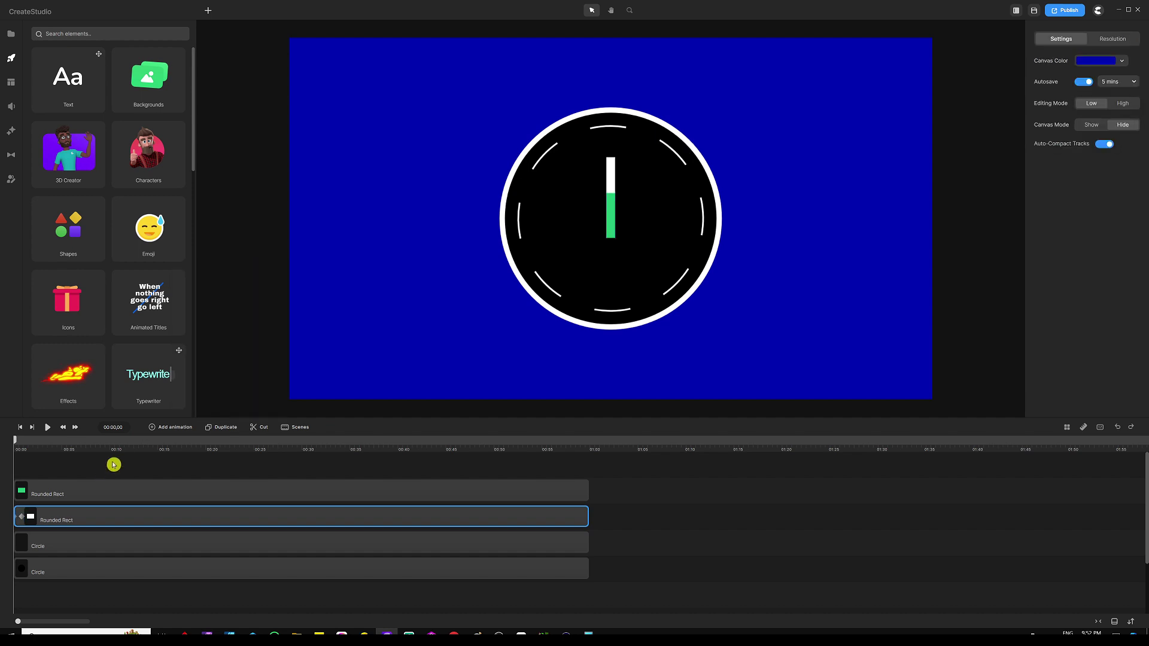
Stretch the white hand's animation to the end of its layer and set the rotation there to 21600°
click(57, 536)
click(23, 518)
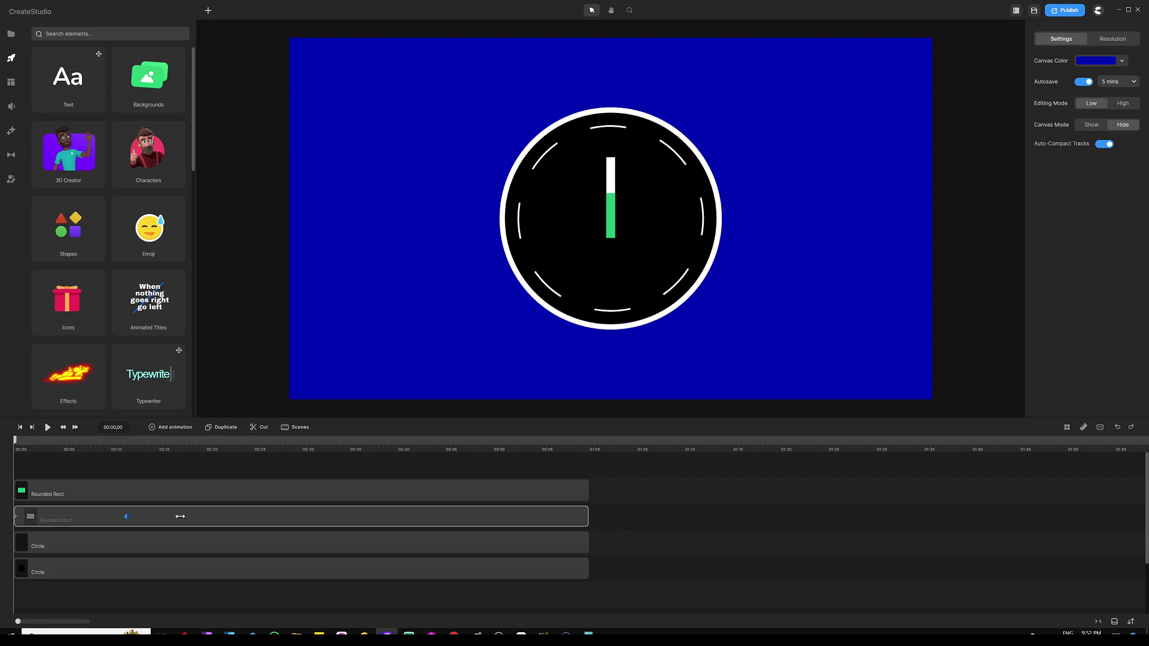
click(586, 519)
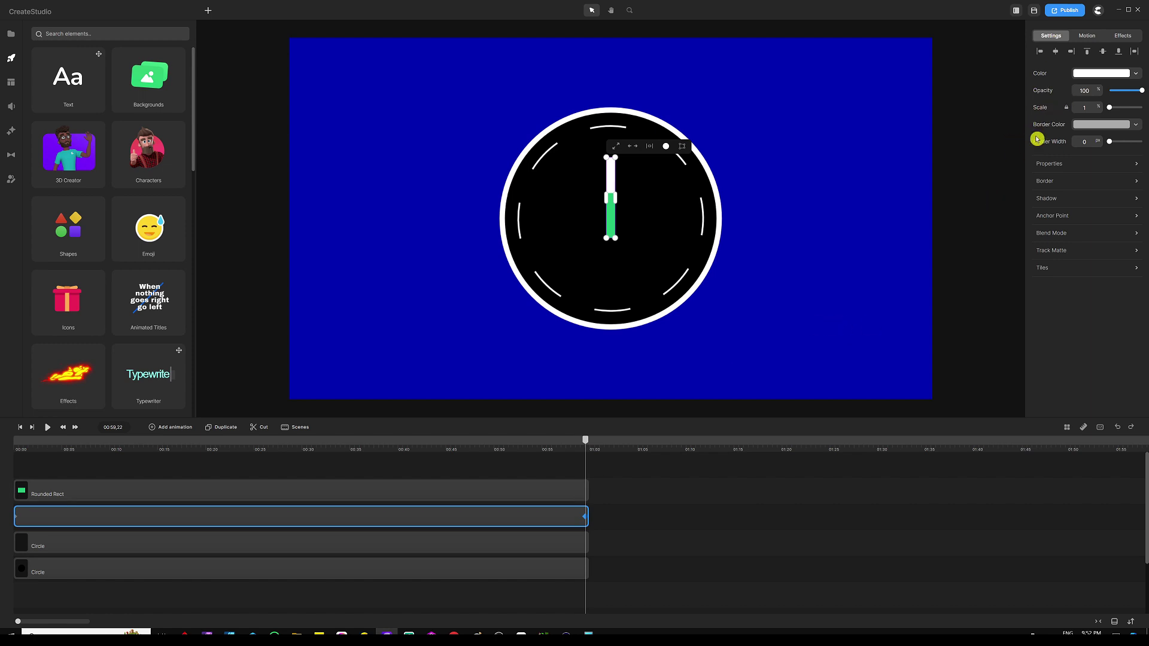
click(1048, 166)
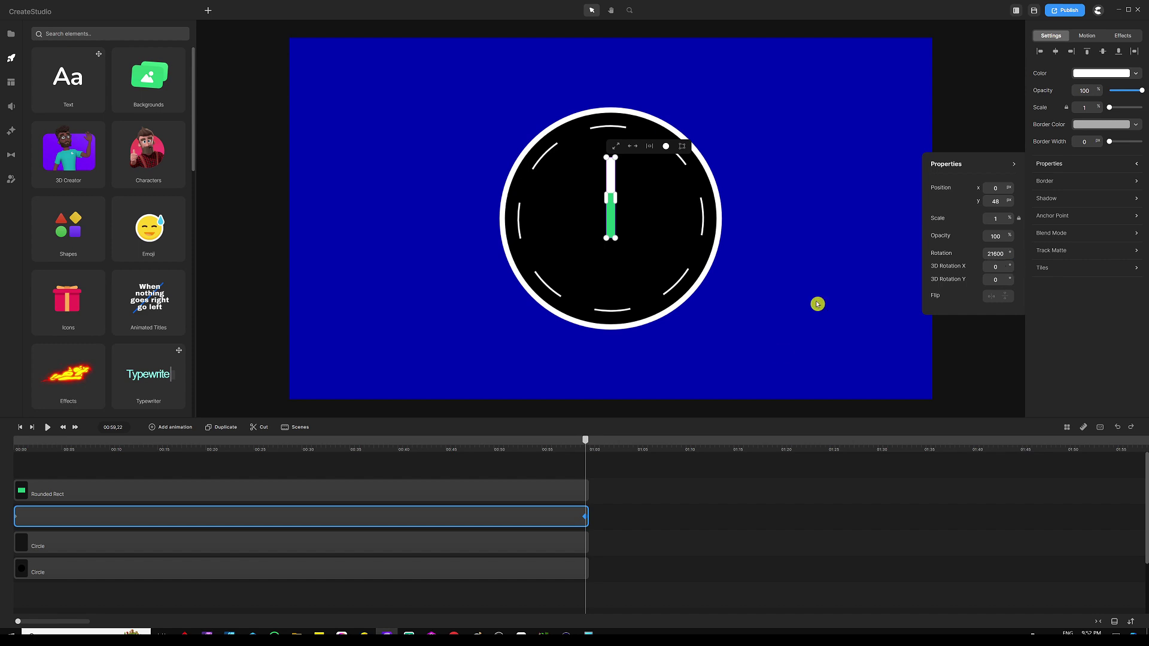
Play the clock animation from the start for a few seconds to check the white hand's rotation
click(713, 546)
drag(586, 440, 15, 441)
click(47, 428)
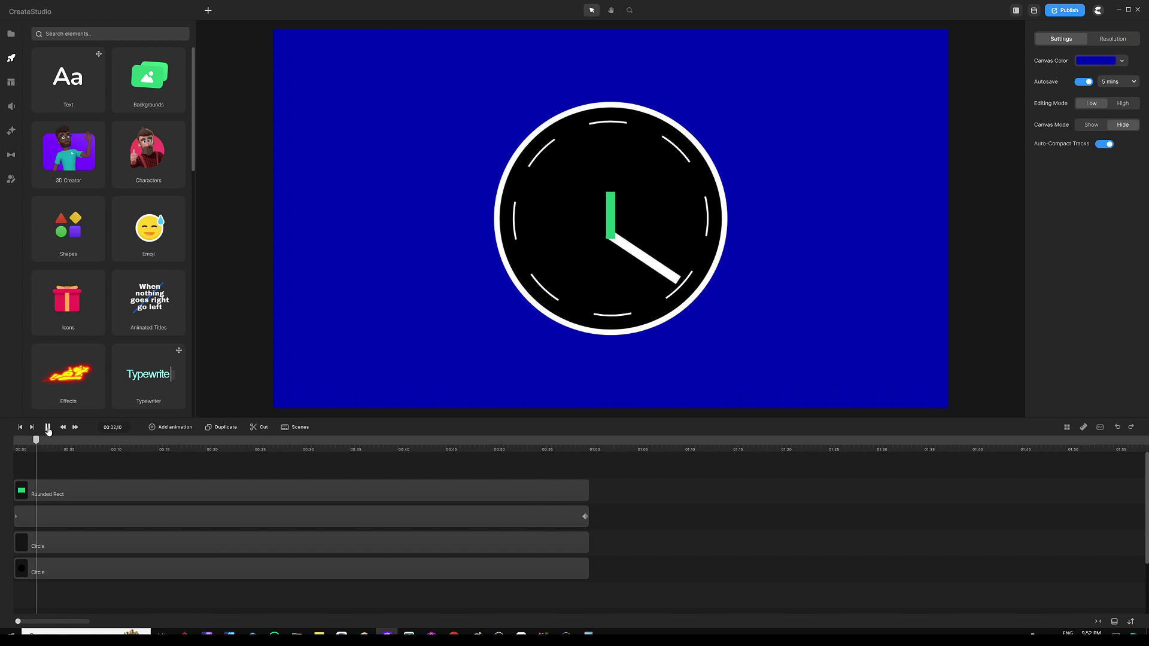
click(48, 429)
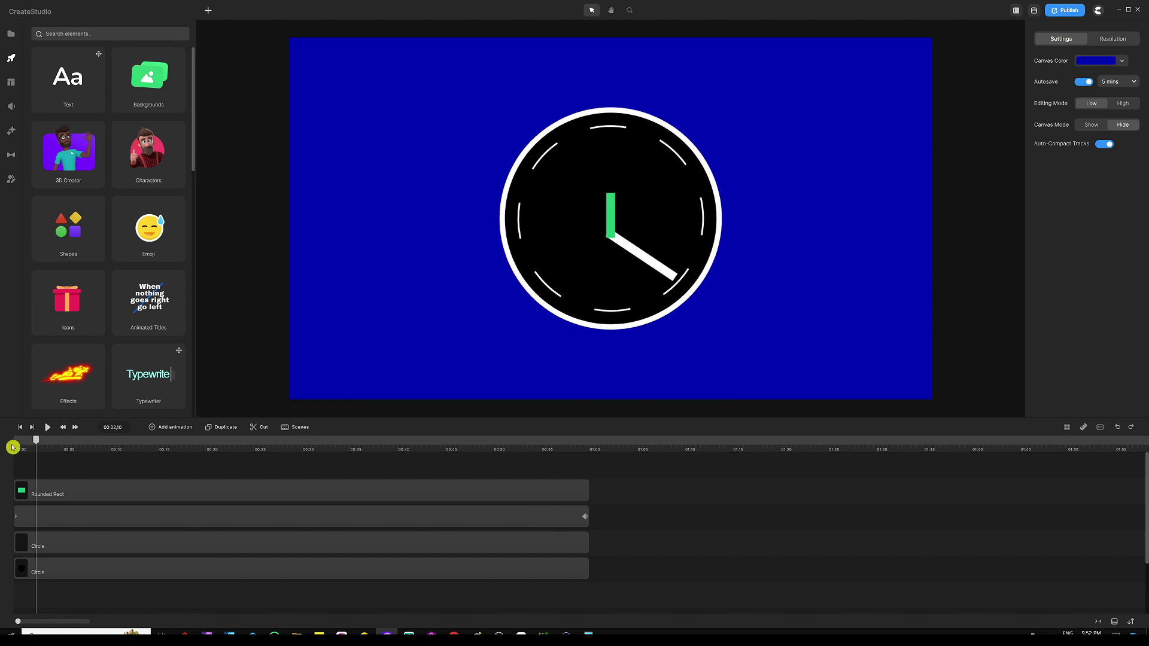
Shorten the white hand from its outer end, at a frame where it points down, so it stays clear of the dashed ring
drag(35, 441, 46, 443)
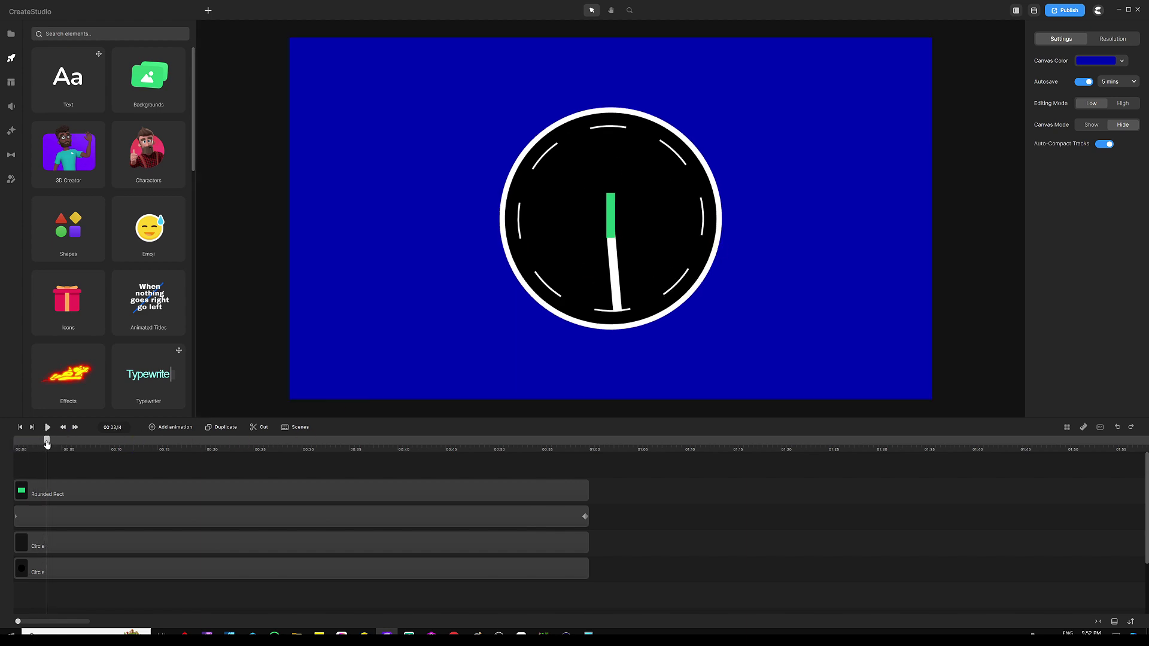
click(616, 281)
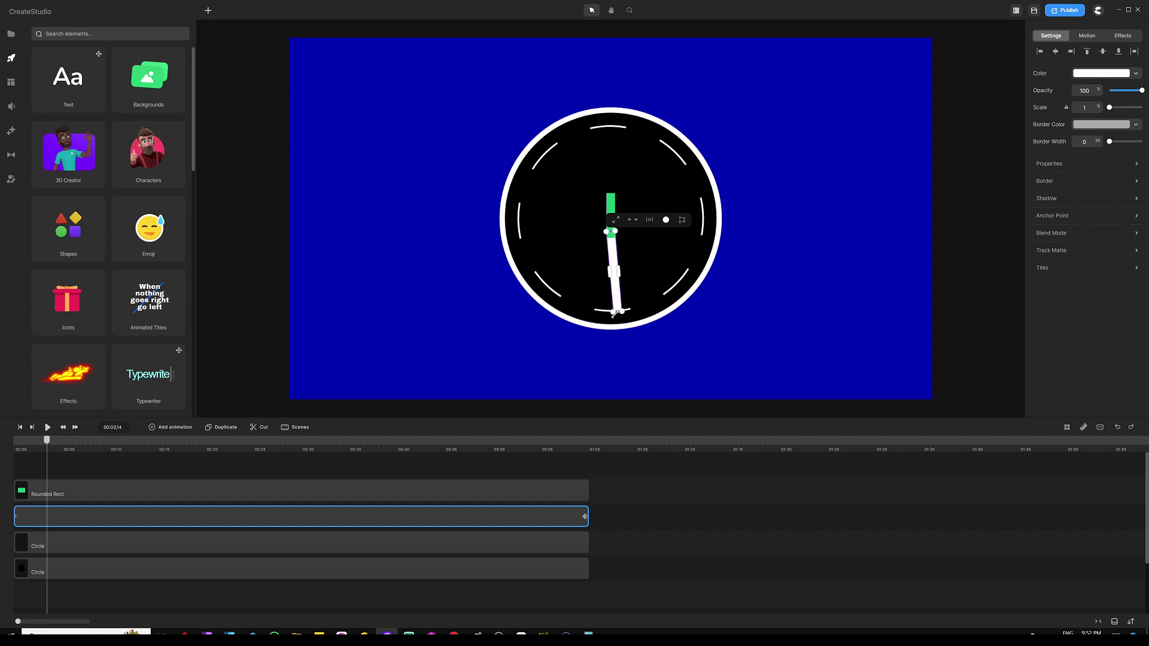
scroll(614, 314, up, 5)
drag(616, 295, 629, 240)
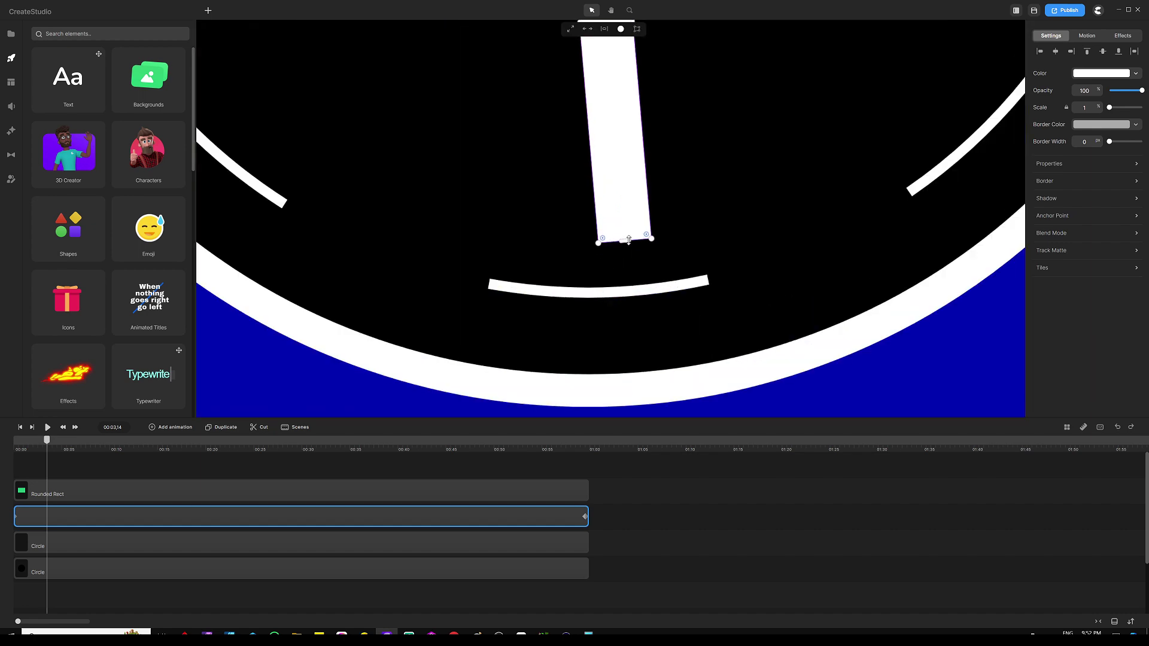
scroll(375, 416, down, 5)
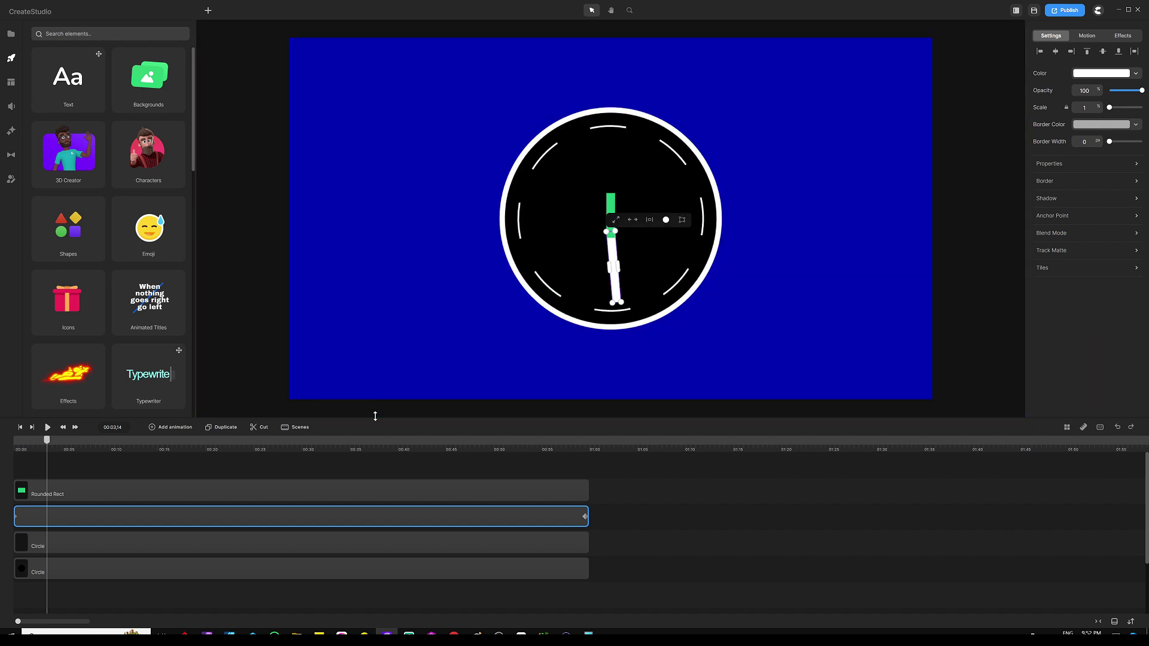
Replay the animation from the start to check the shortened white hand against the dashed ring
click(76, 469)
key(Home)
click(60, 468)
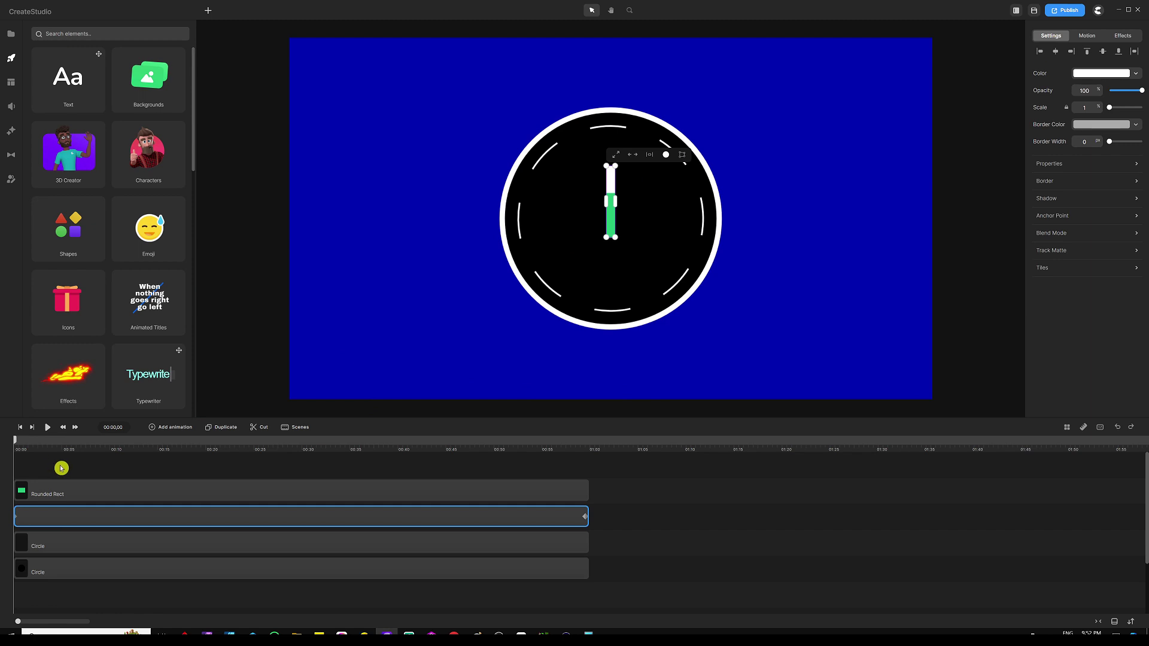
key(space)
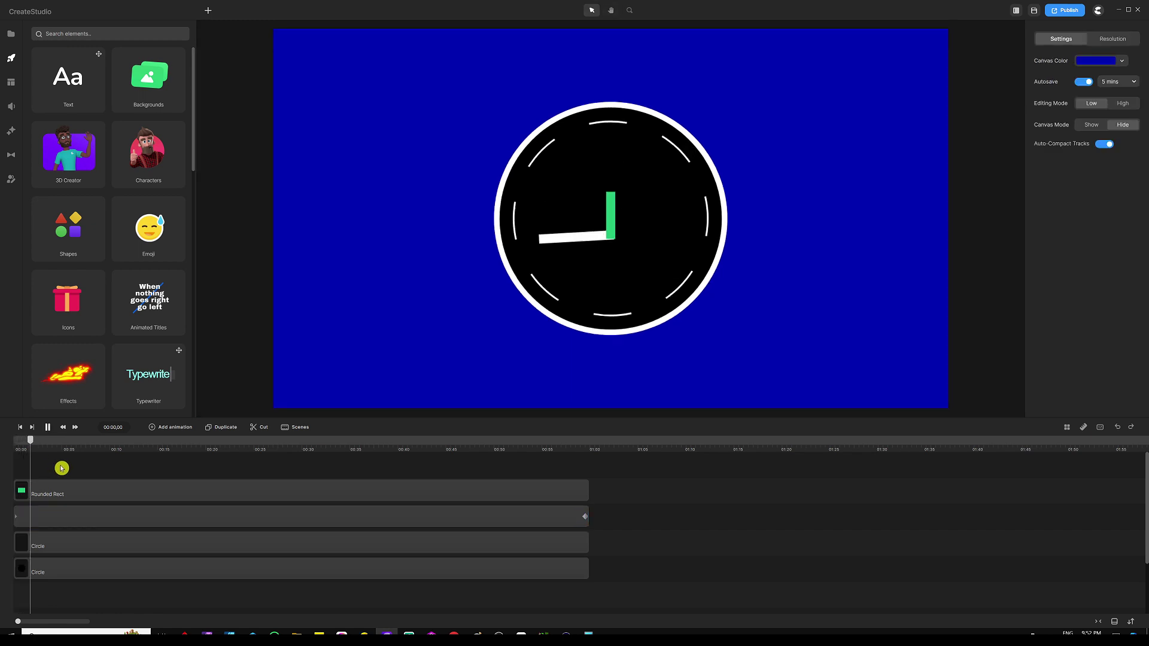
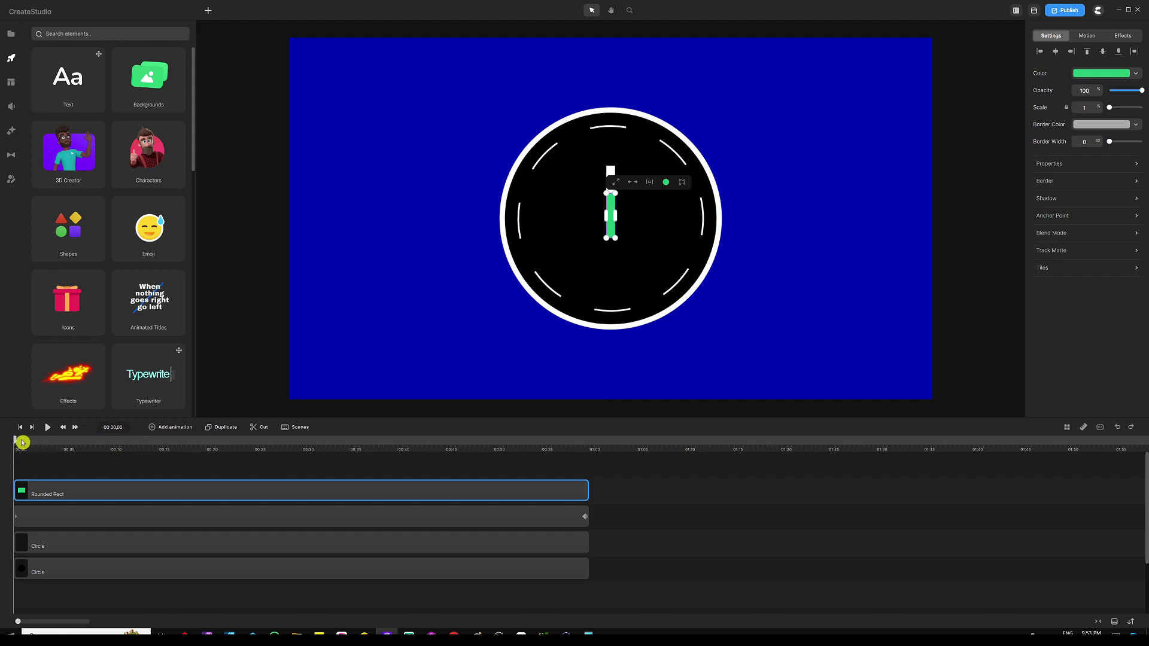
Add a Rotation animation with Linear easing to the green hand at the start of the timeline
click(172, 428)
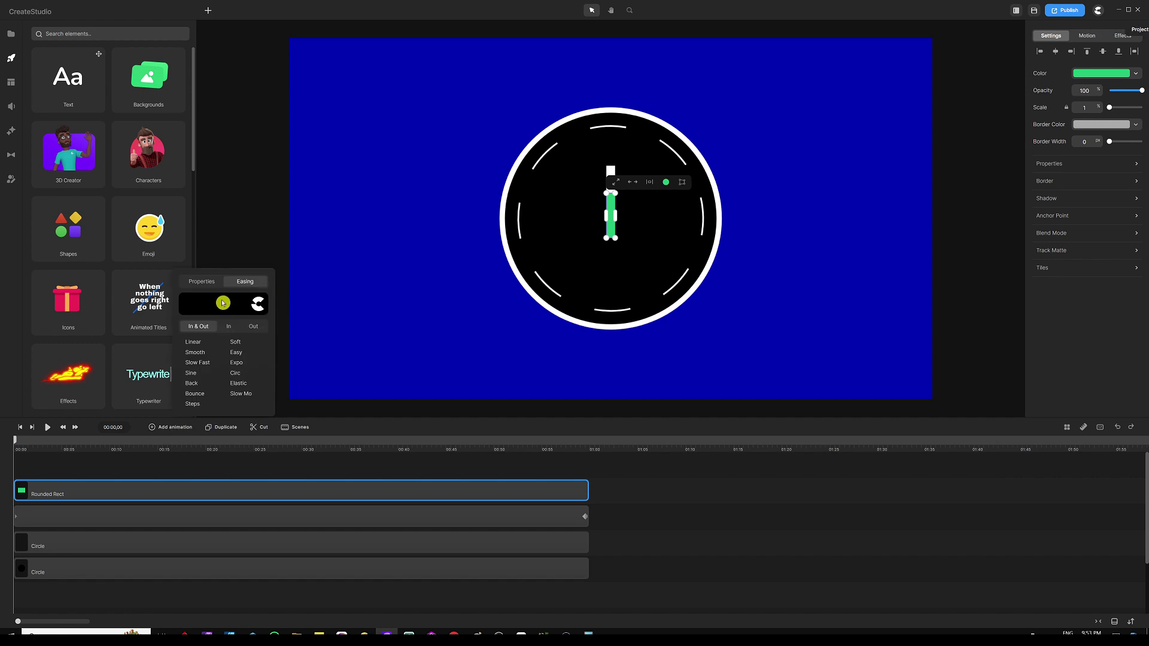
click(199, 344)
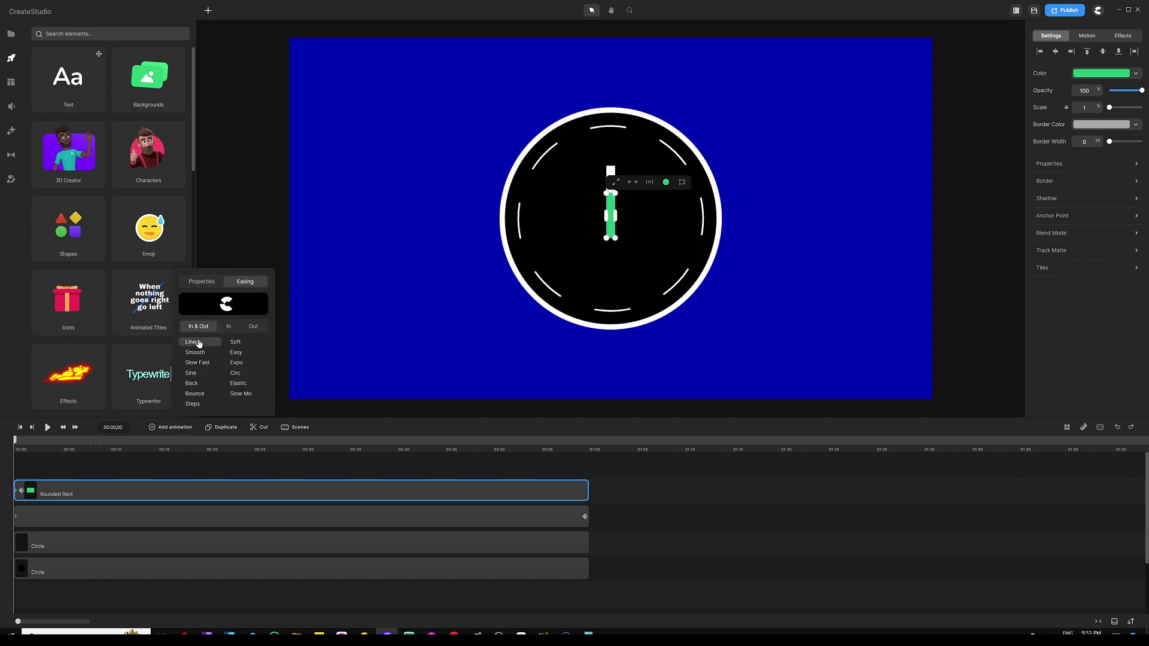
click(204, 280)
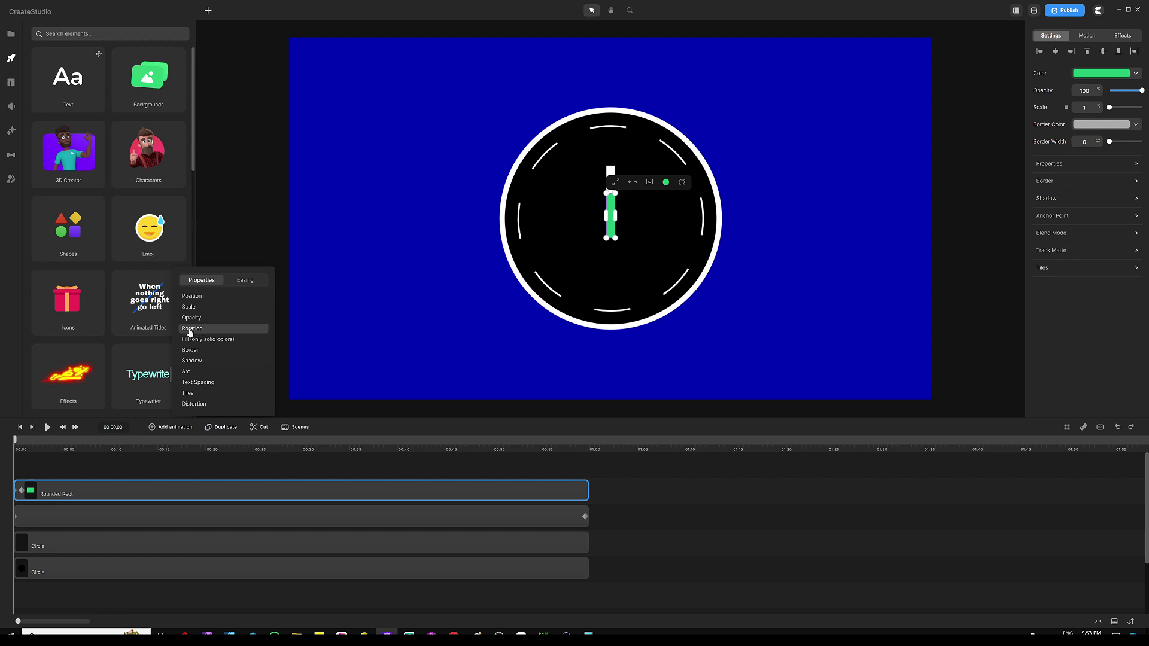
click(105, 456)
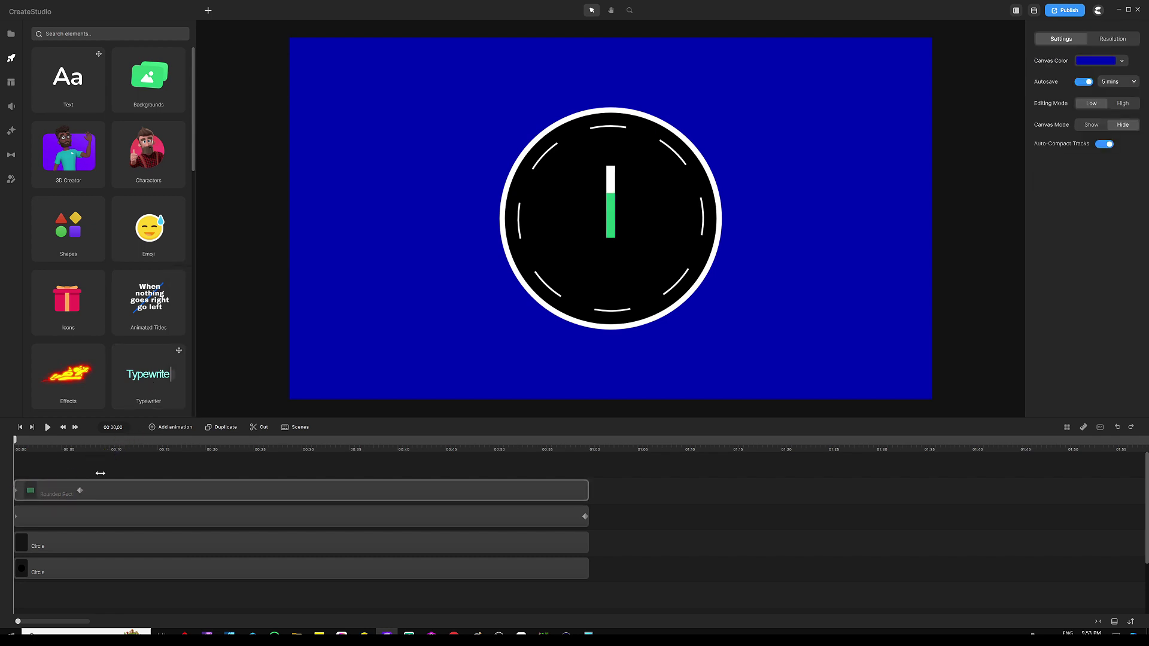
Stretch the green hand's animation to the end of its layer and set the rotation there to 360°
drag(79, 491, 473, 490)
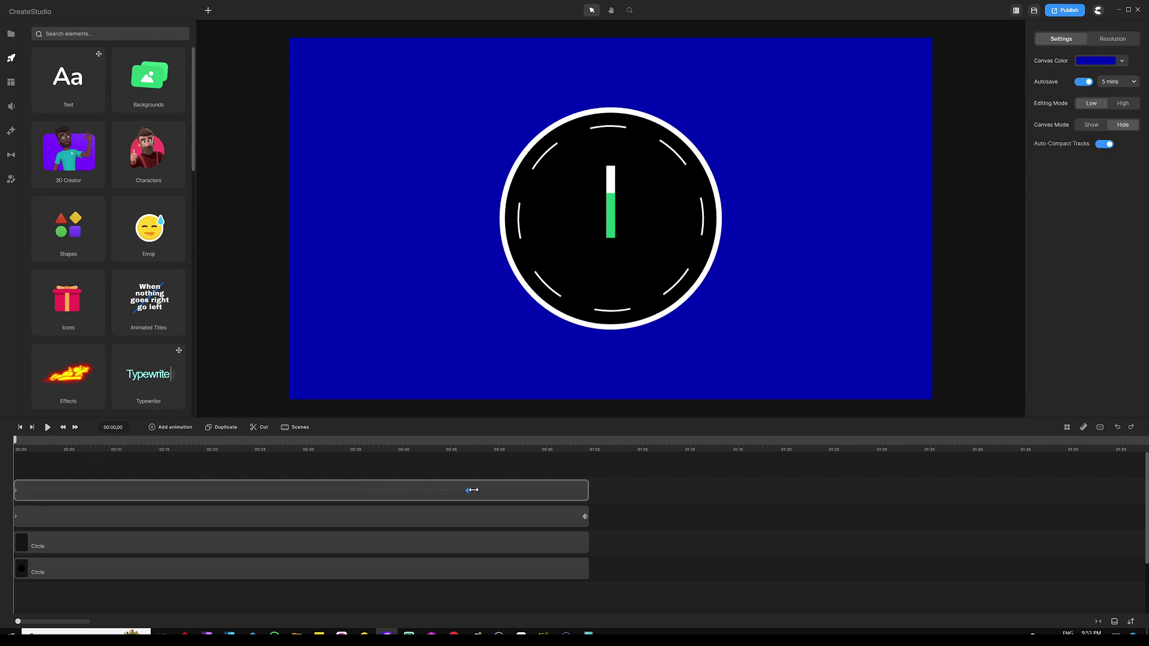
click(585, 491)
click(582, 491)
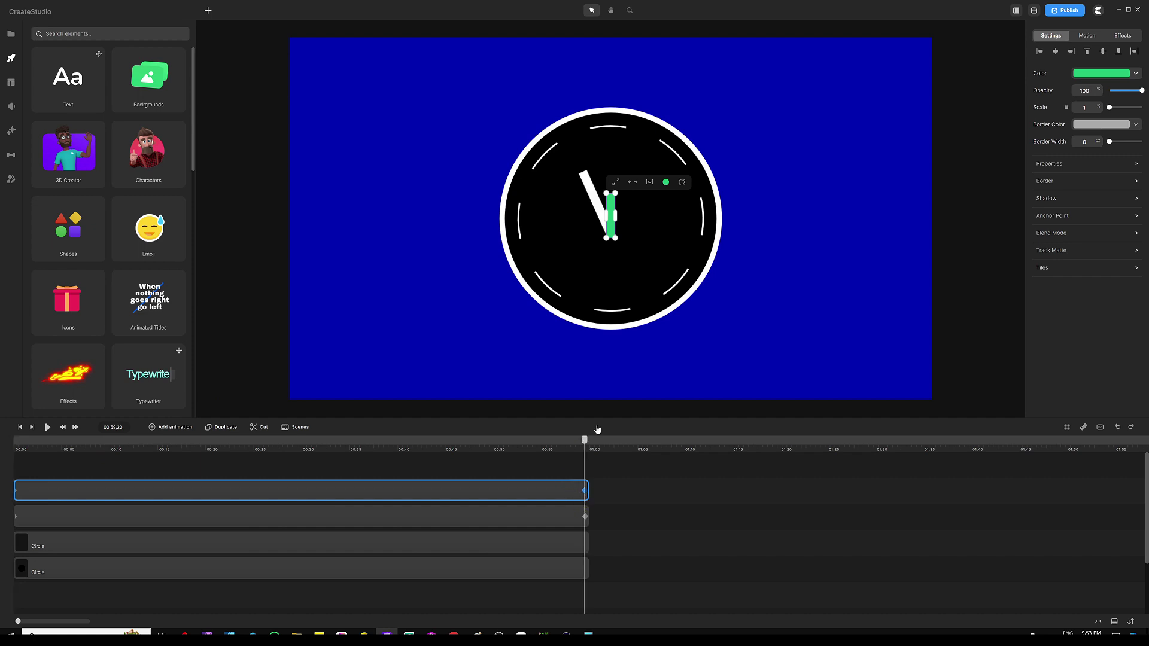
click(1053, 167)
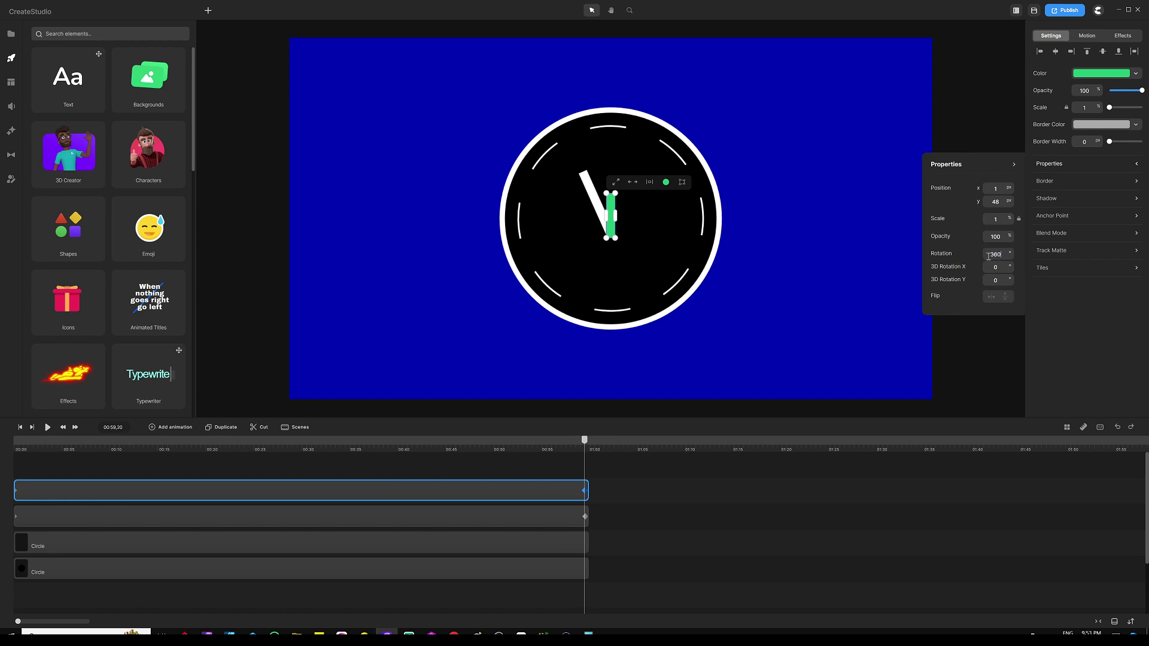
Play the animation from the start to check both clock hands rotating together
click(653, 489)
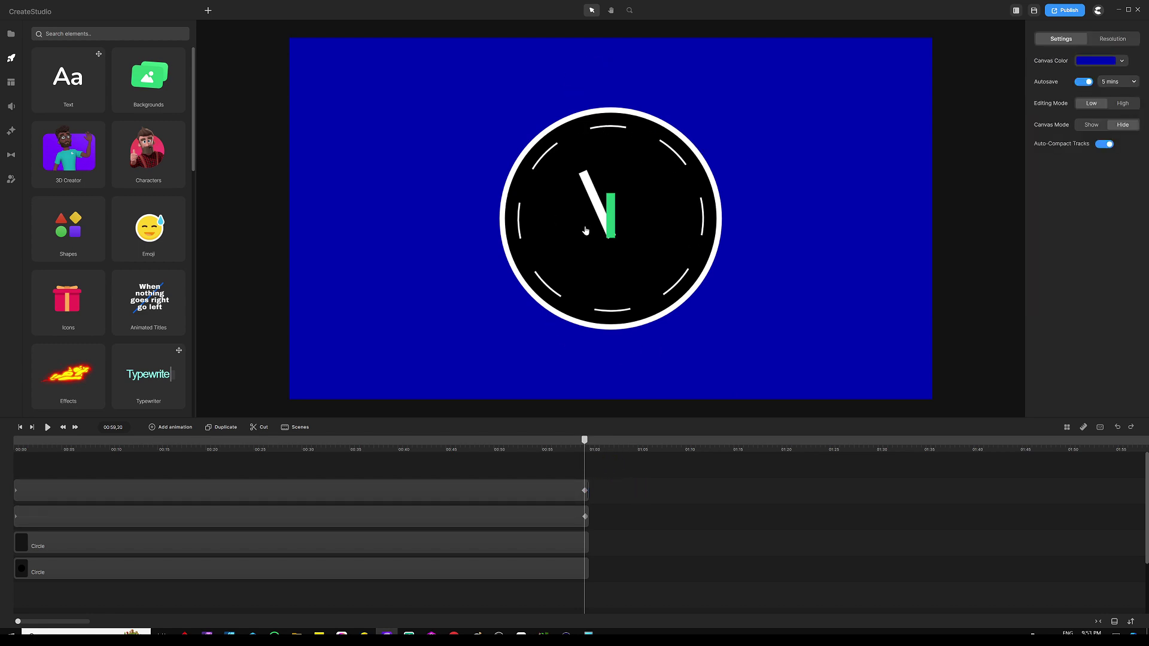
drag(585, 442, 3, 410)
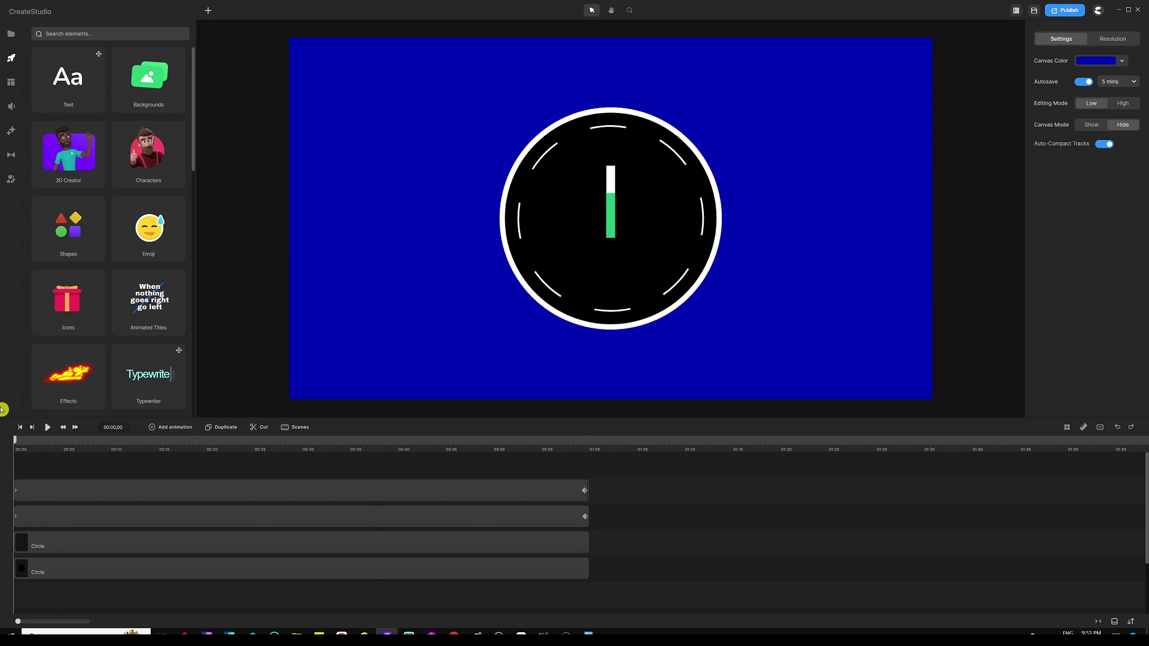
click(48, 427)
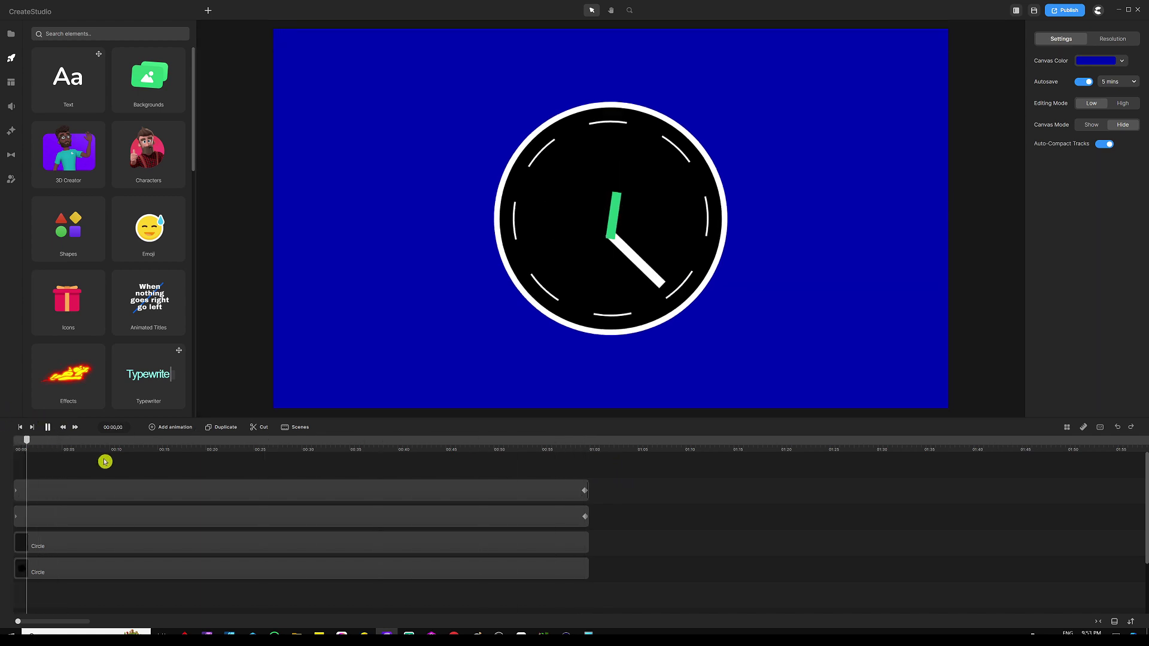